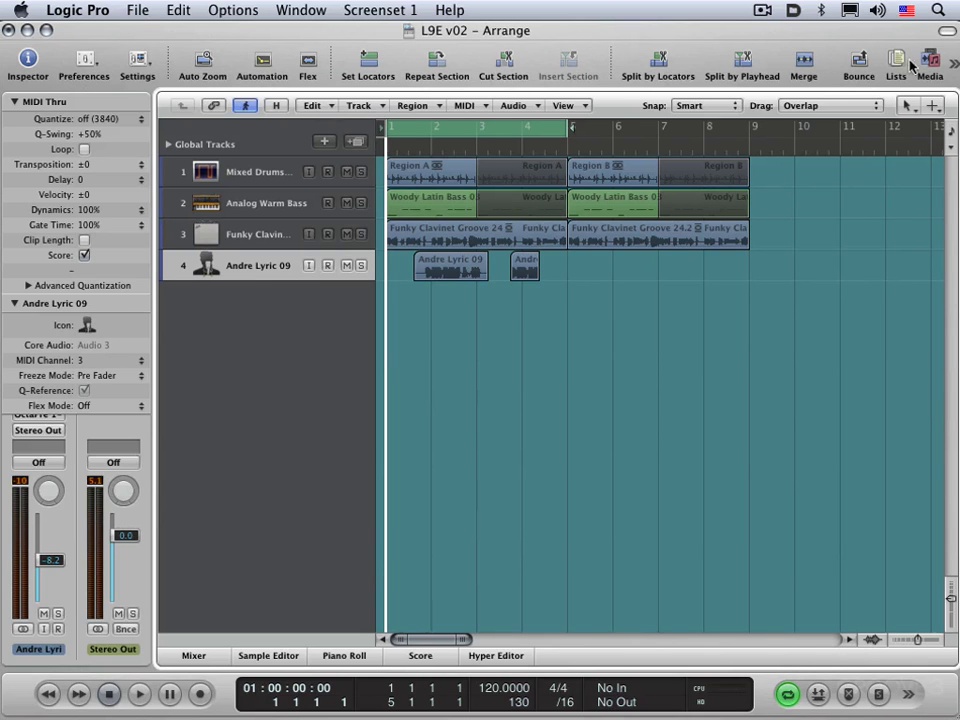
# Switch the primary tool in the Arrange area to the Solo Tool and return it to the Pointer Tool.
pyautogui.click(908, 106)
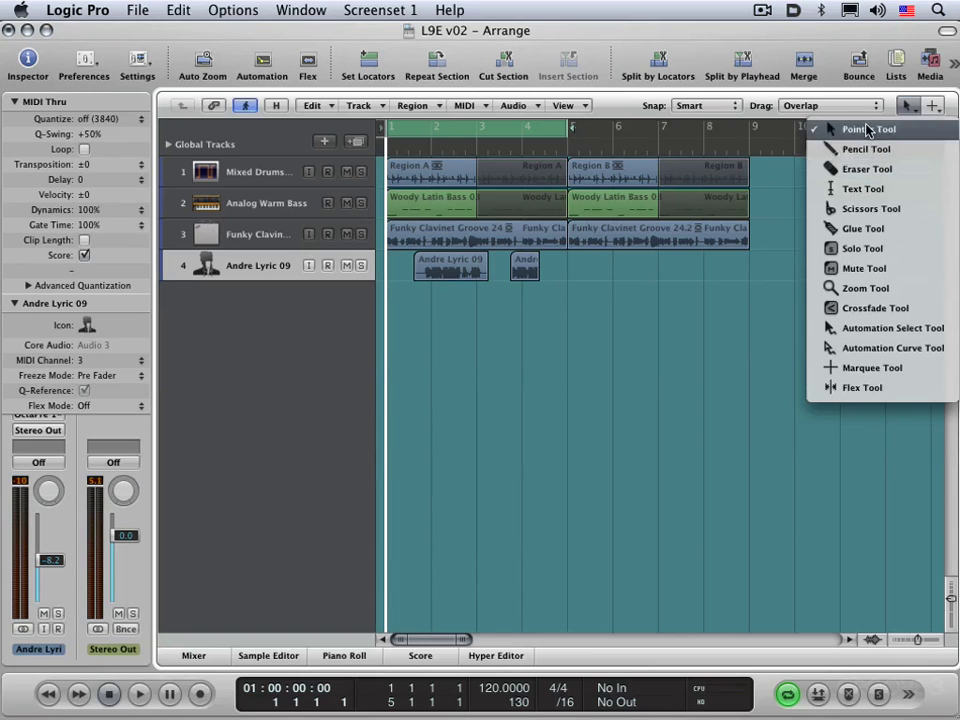
pyautogui.click(898, 247)
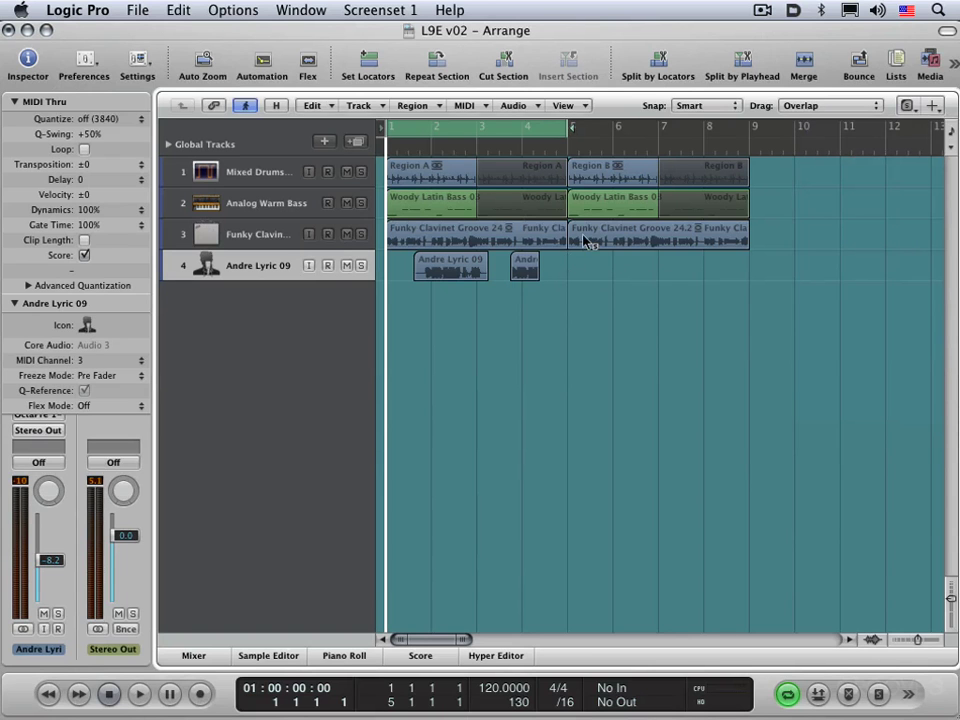
pyautogui.click(908, 104)
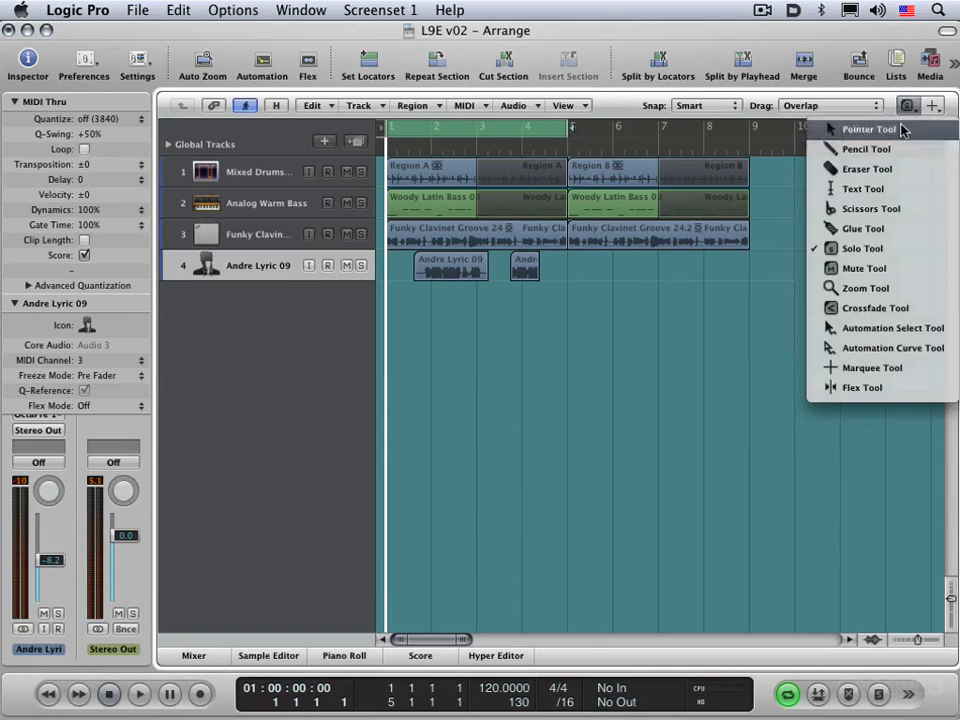
pyautogui.click(906, 130)
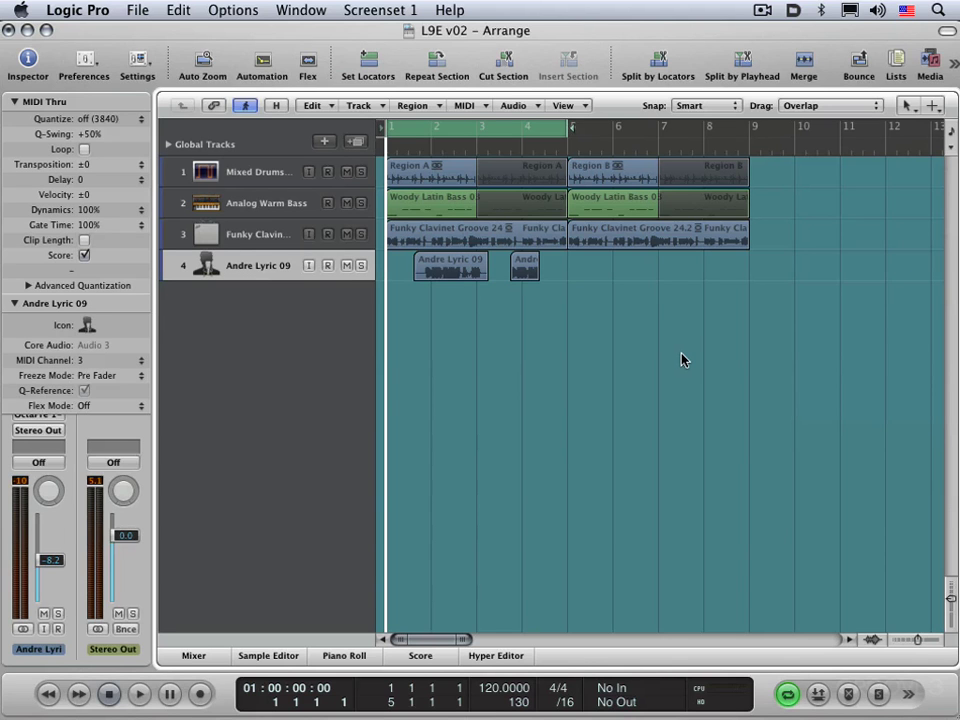
# Review which tools can be assigned as the secondary tool, keeping the Marquee Tool.
pyautogui.click(933, 106)
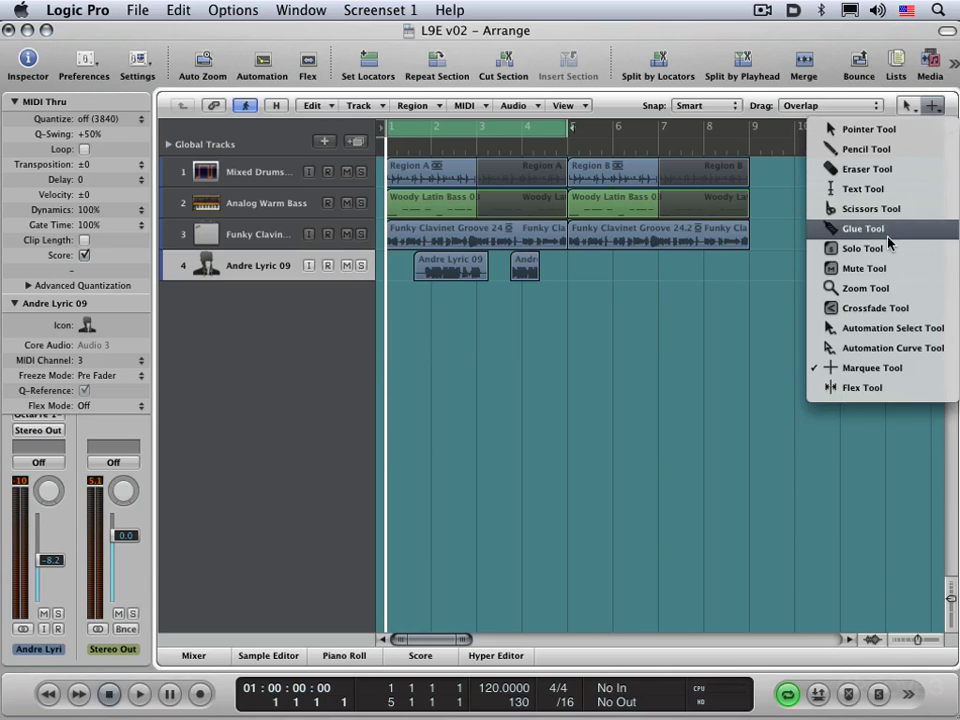
pyautogui.click(640, 343)
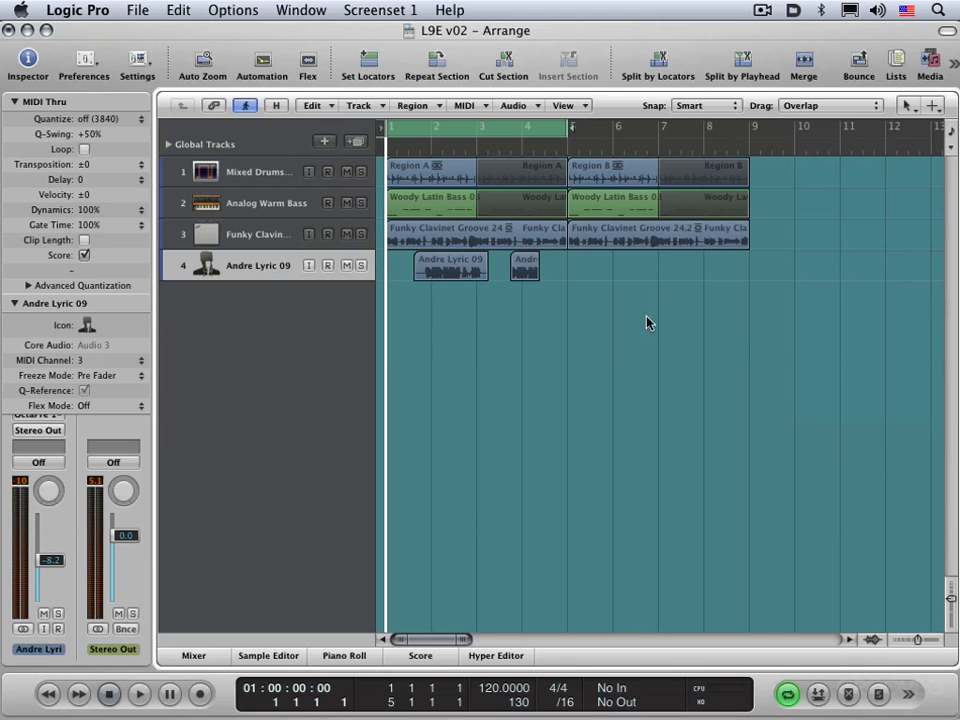
# In the General Editing preferences, set Right Mouse Button to Is Assignable to a Tool and review the tools available for it.
pyautogui.click(50, 10)
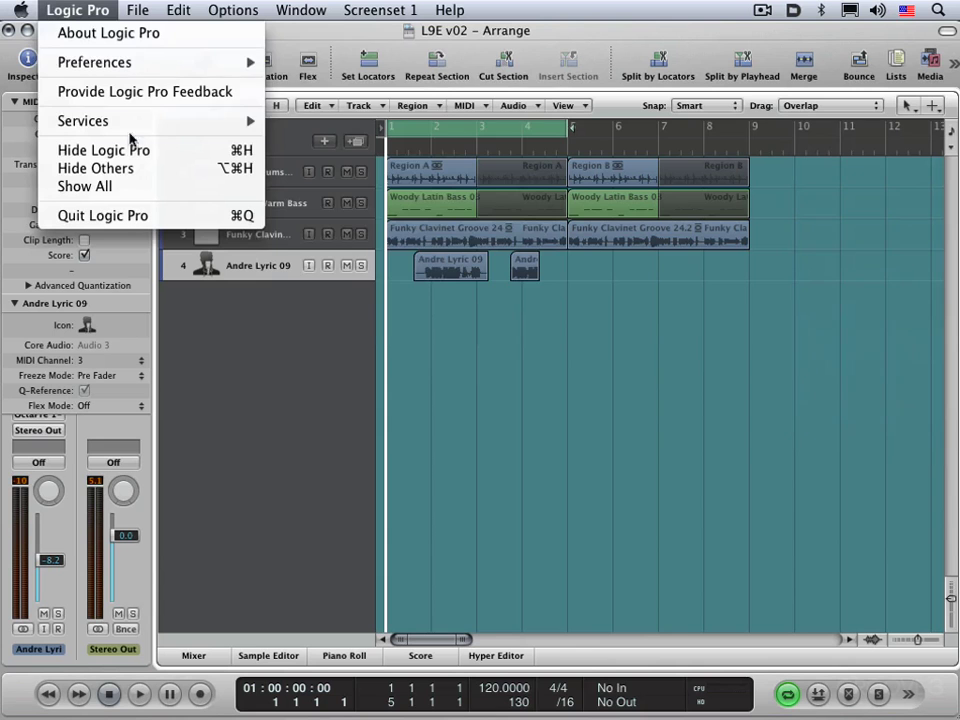
pyautogui.moveTo(84, 58)
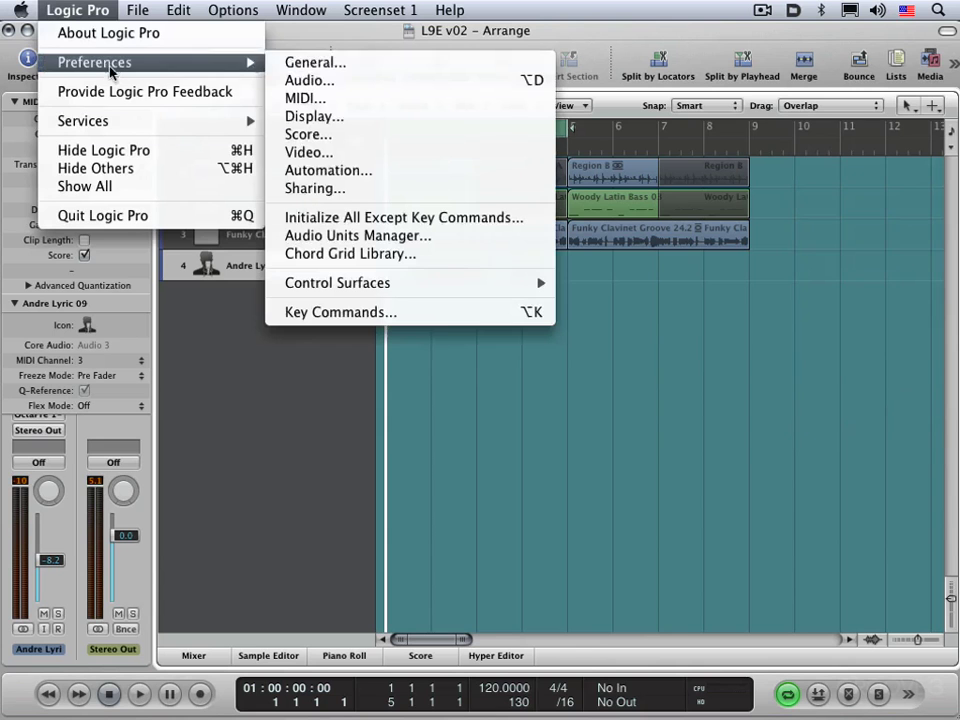
pyautogui.click(348, 66)
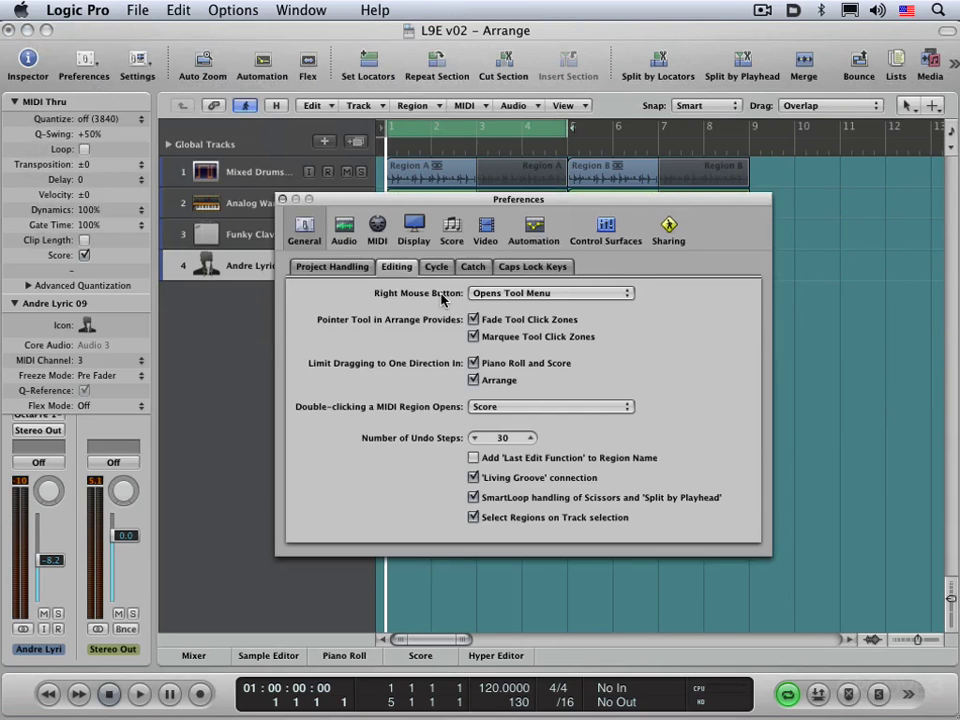
pyautogui.click(497, 293)
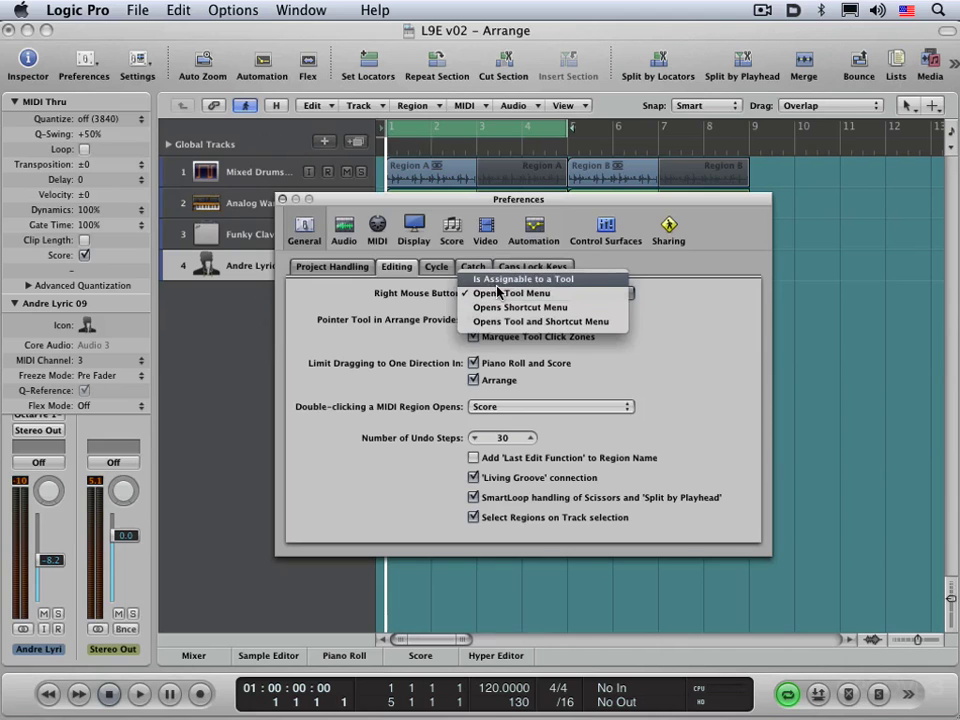
pyautogui.click(498, 284)
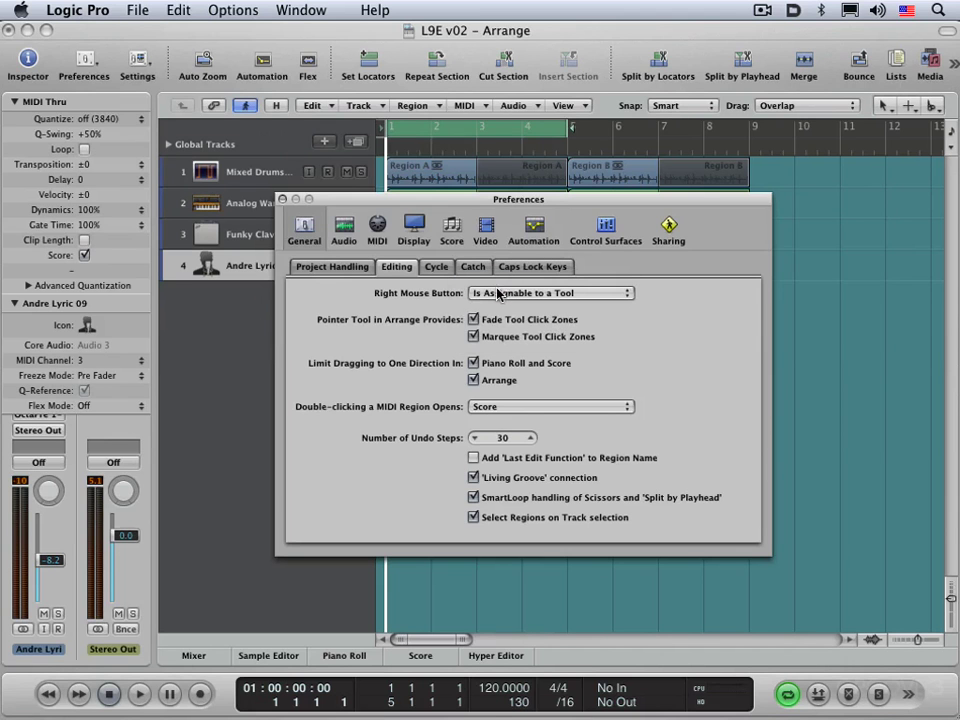
pyautogui.click(933, 106)
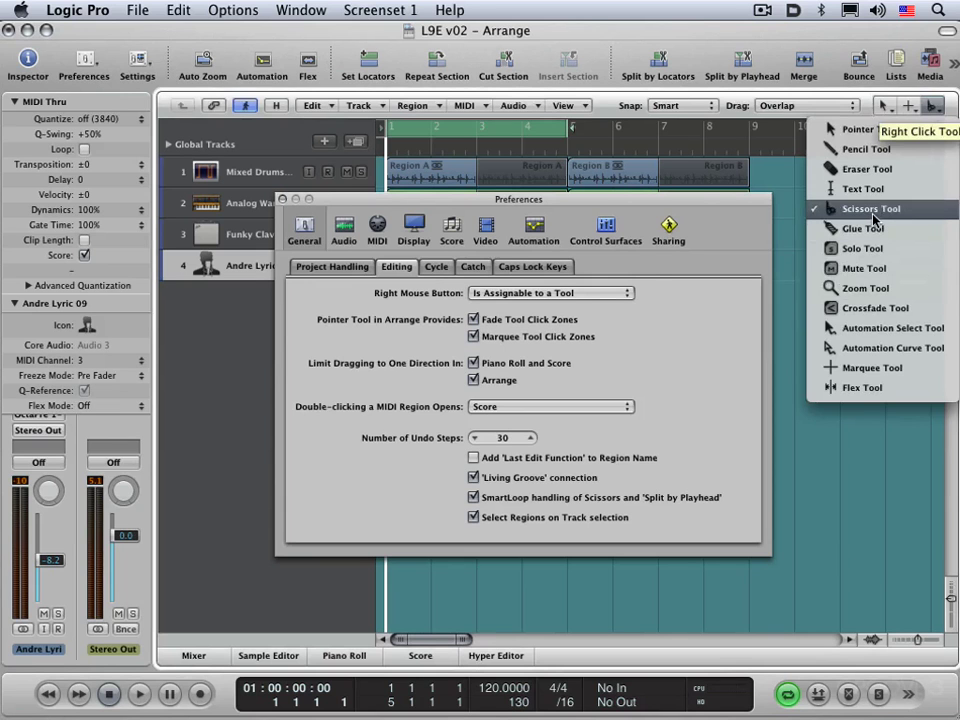
pyautogui.click(830, 563)
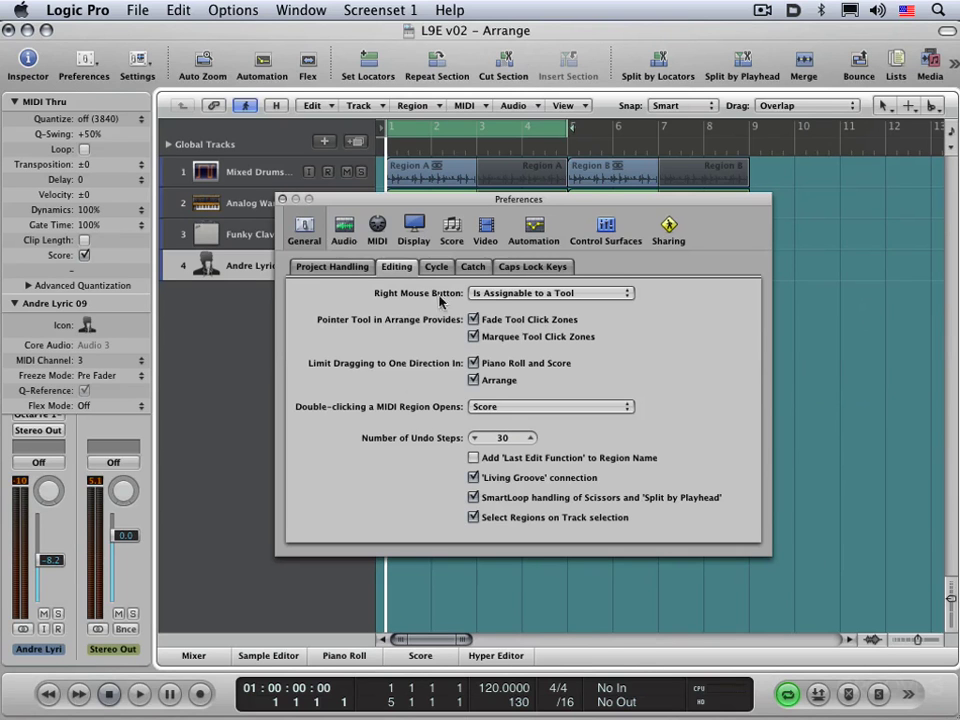
# Set Right Mouse Button to Opens Tool Menu and check the resulting menu in the empty Arrange area.
pyautogui.click(489, 295)
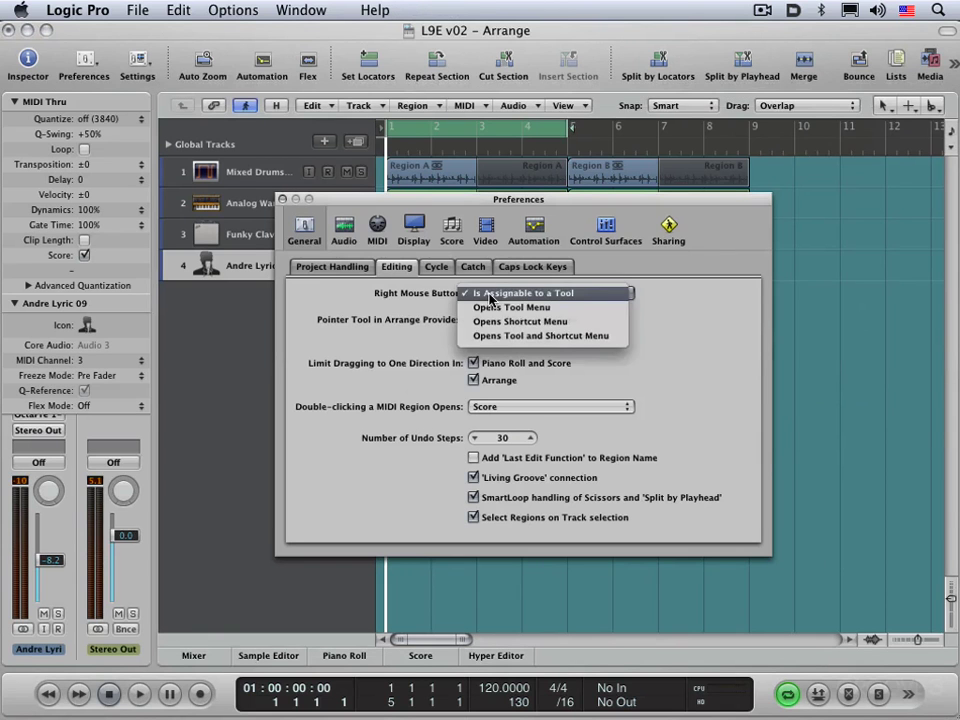
pyautogui.click(494, 307)
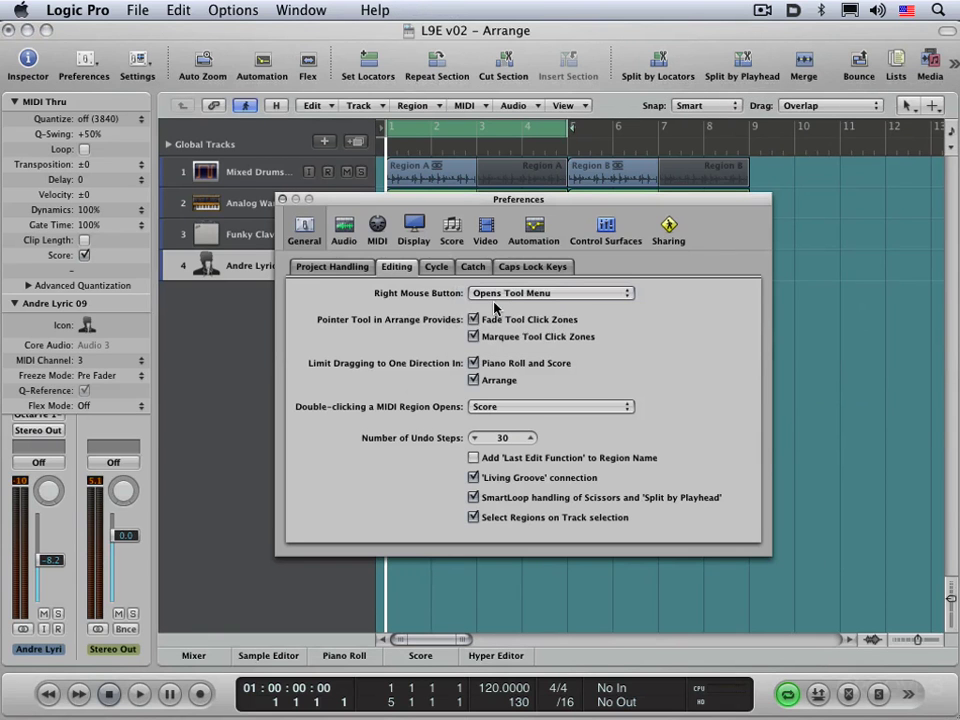
pyautogui.moveTo(475, 206); pyautogui.dragTo(286, 244)
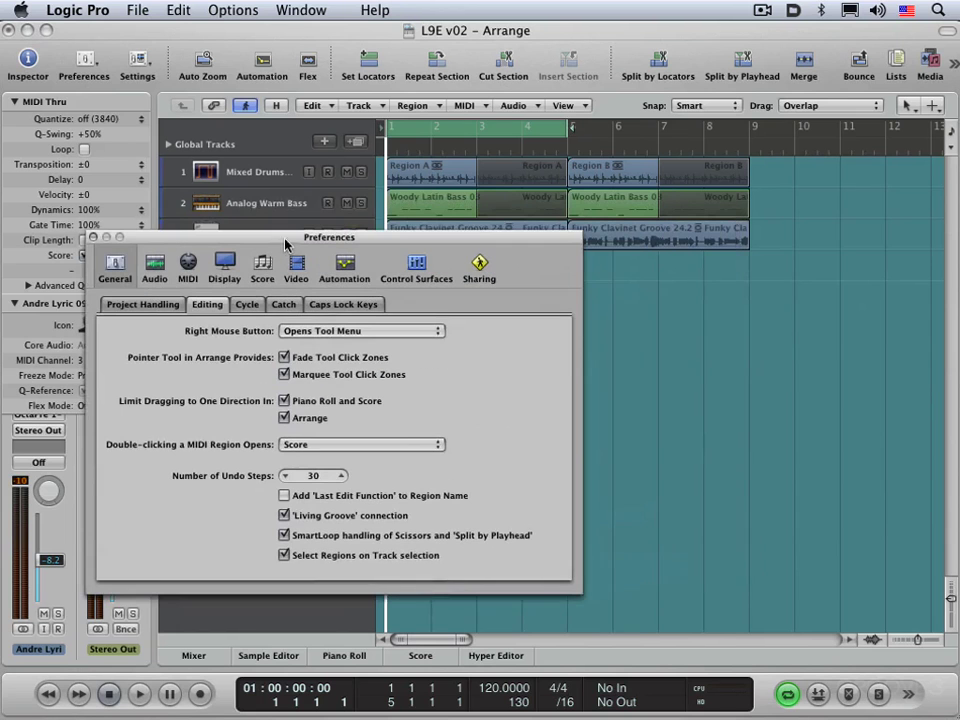
pyautogui.rightClick(797, 326)
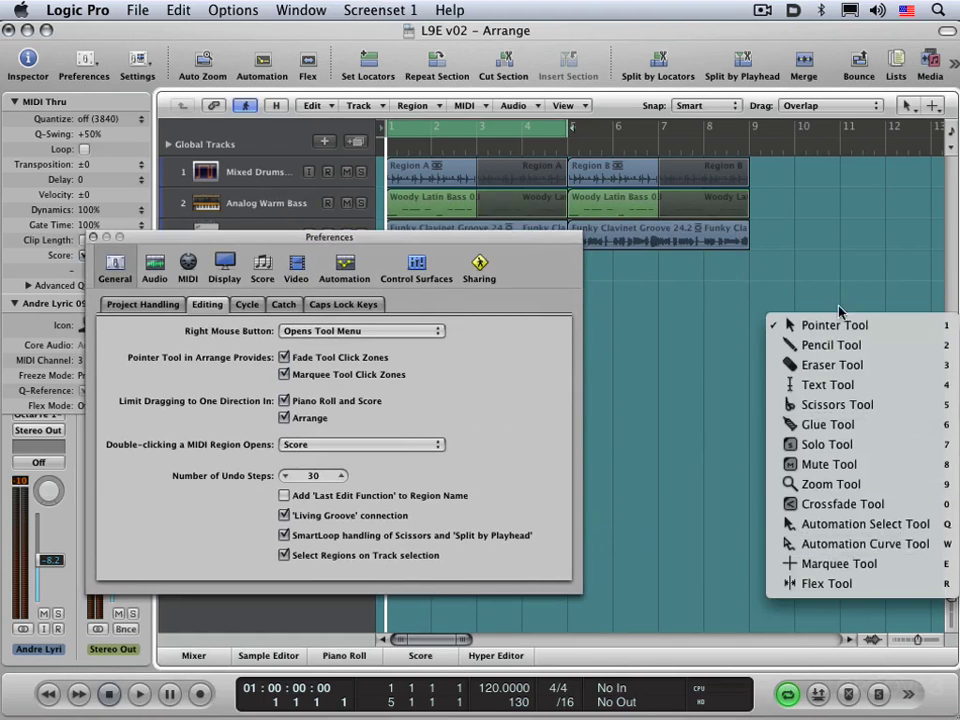
pyautogui.click(648, 361)
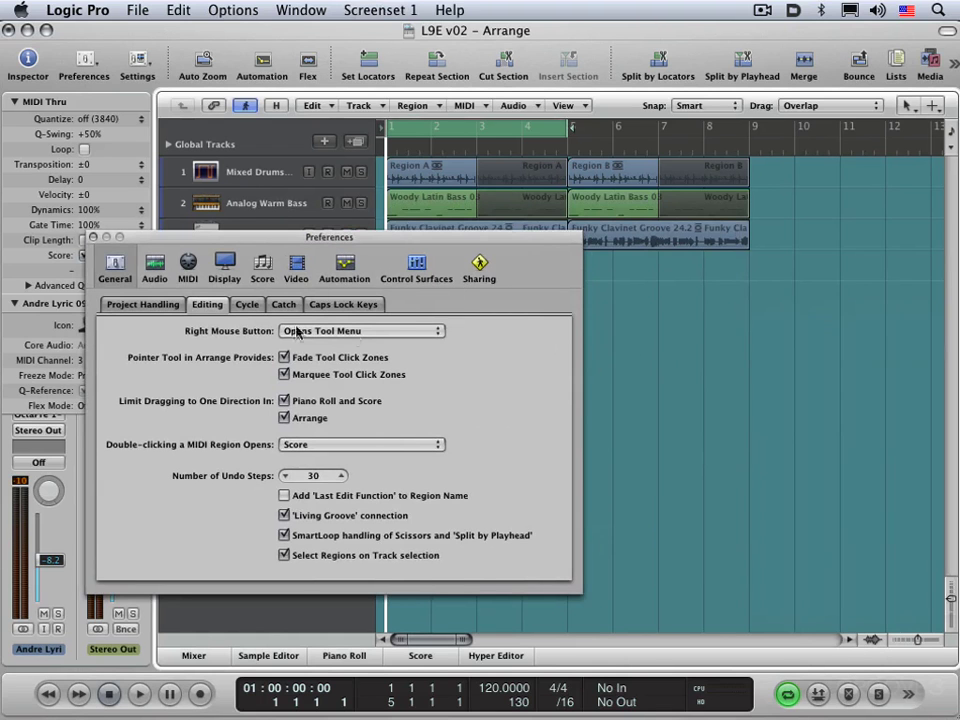
# Set Right Mouse Button to Opens Shortcut Menu and check the menus on empty space and on the Funky Clavinet Groove 24.2 region.
pyautogui.click(352, 332)
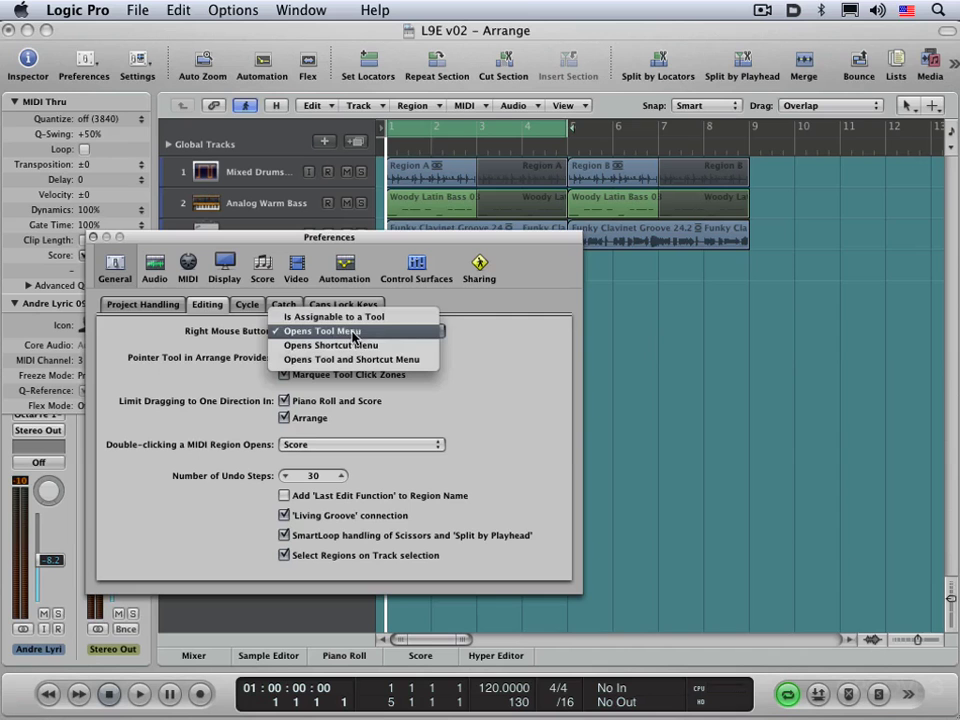
pyautogui.click(362, 345)
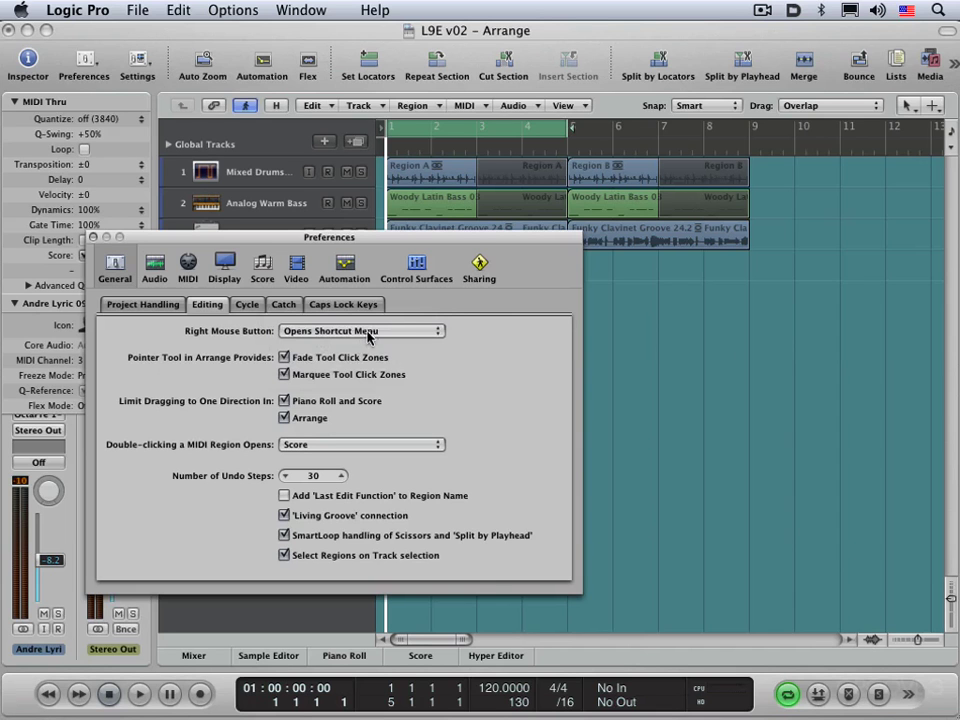
pyautogui.rightClick(733, 331)
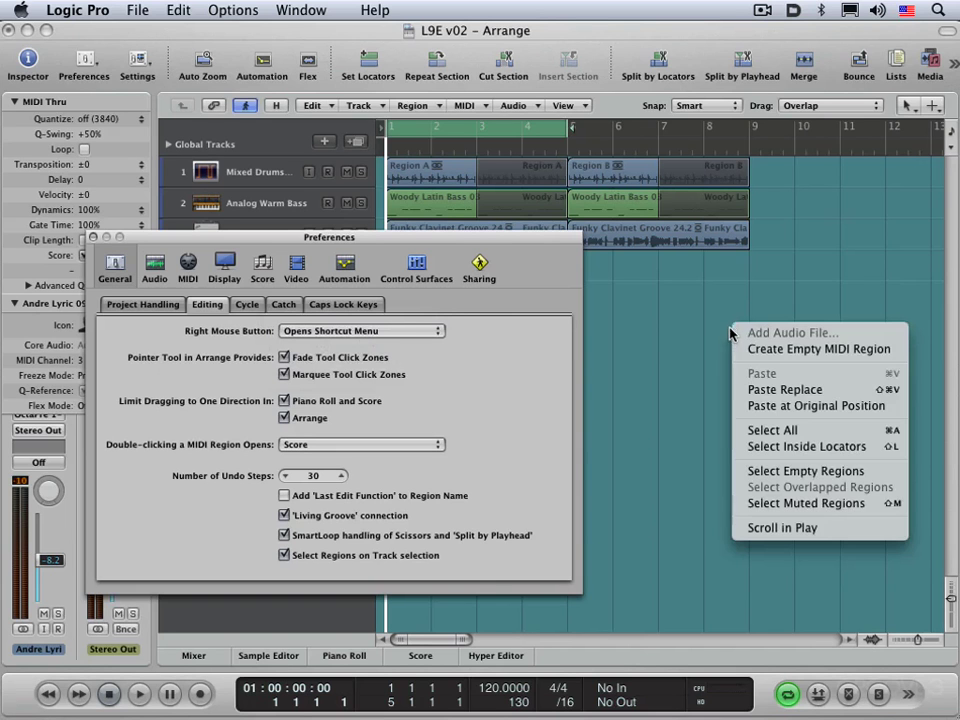
pyautogui.rightClick(667, 321)
pyautogui.rightClick(698, 236)
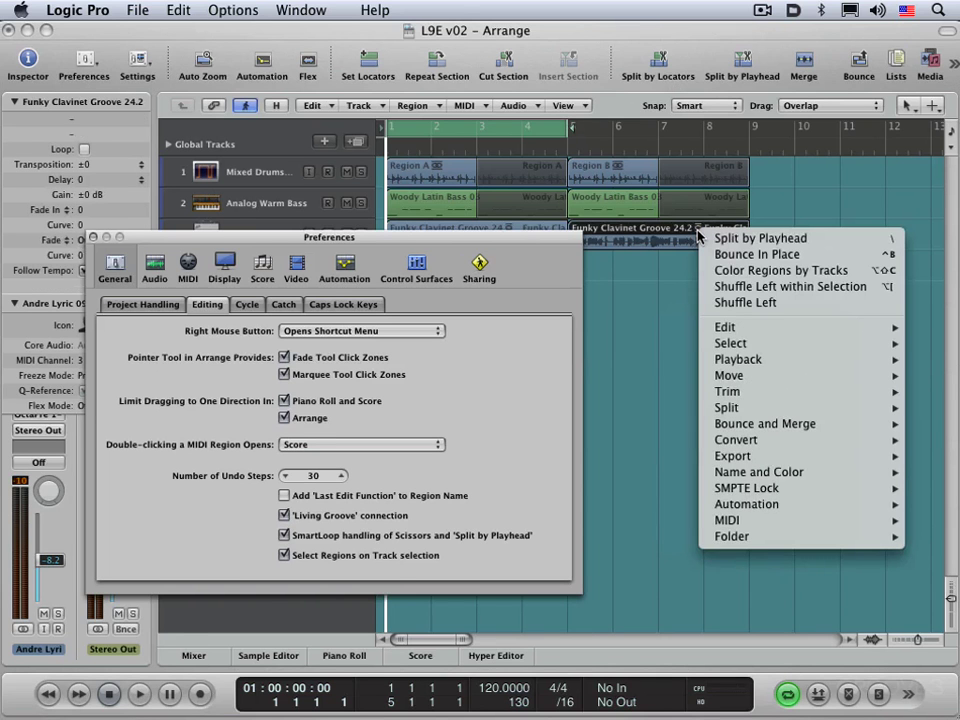
pyautogui.click(698, 230)
pyautogui.rightClick(698, 230)
pyautogui.click(683, 253)
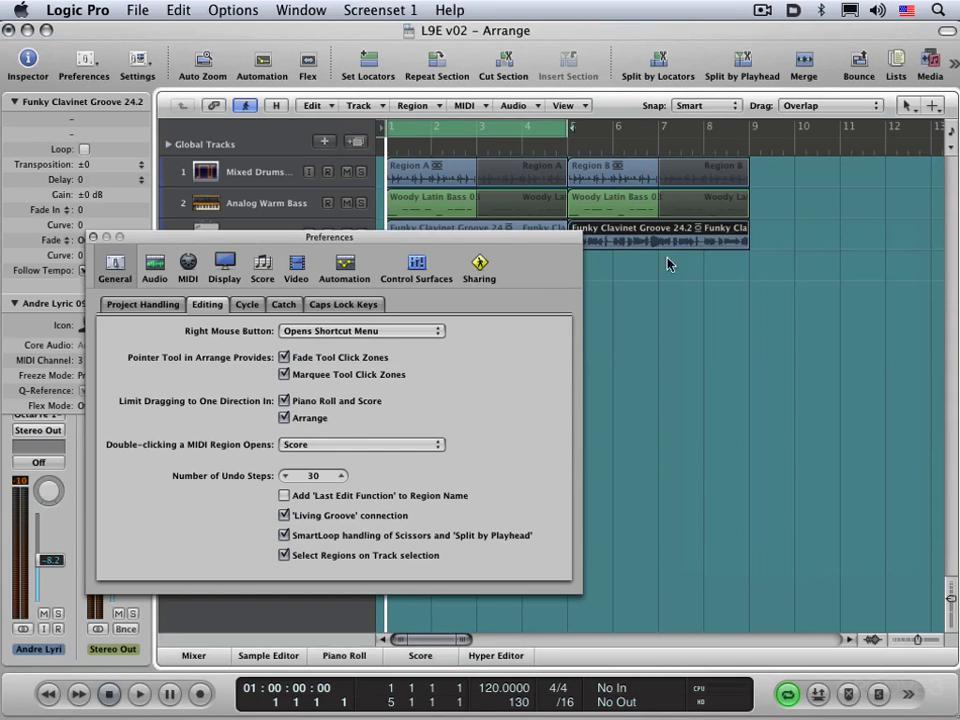
# Set Right Mouse Button to Opens Tool and Shortcut Menu, check the combined menu in the empty Arrange area, and close the Preferences.
pyautogui.click(372, 336)
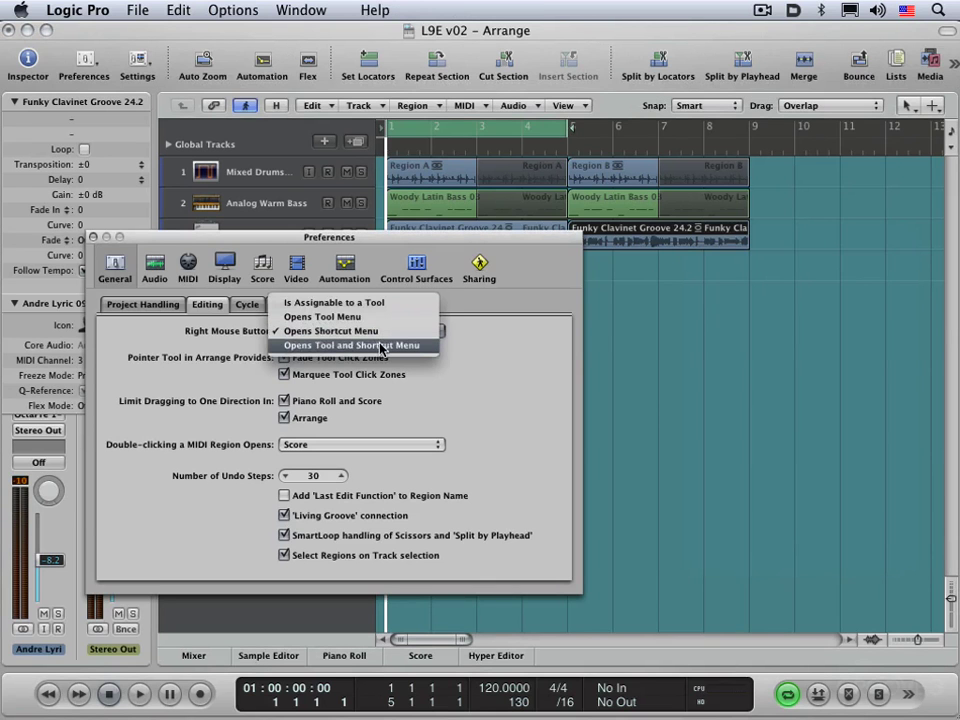
pyautogui.click(381, 346)
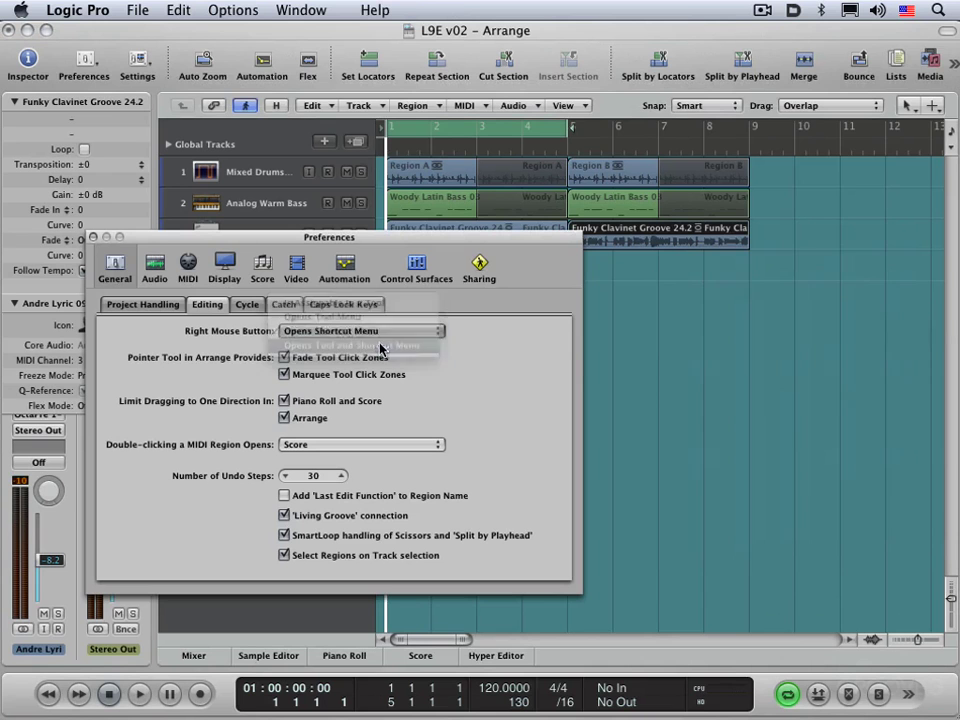
pyautogui.rightClick(740, 324)
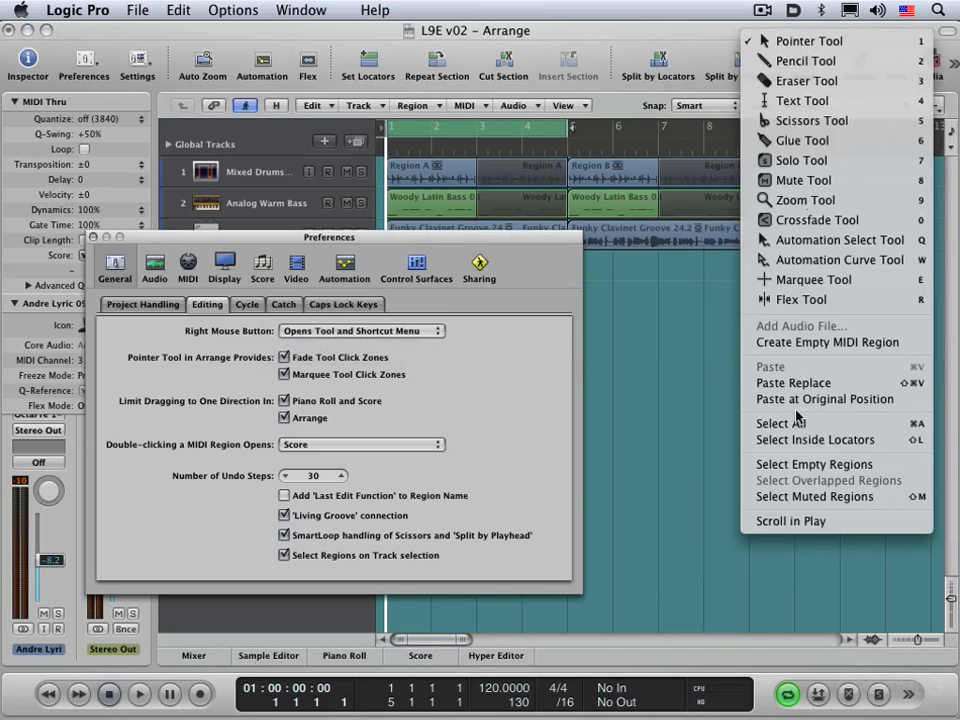
pyautogui.click(660, 402)
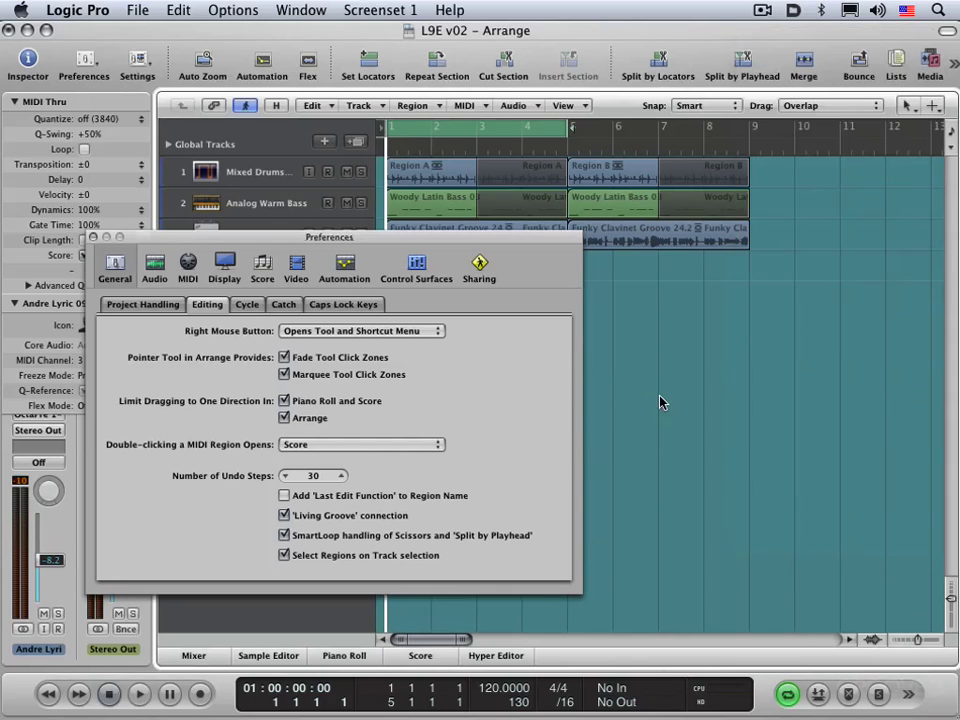
pyautogui.click(93, 237)
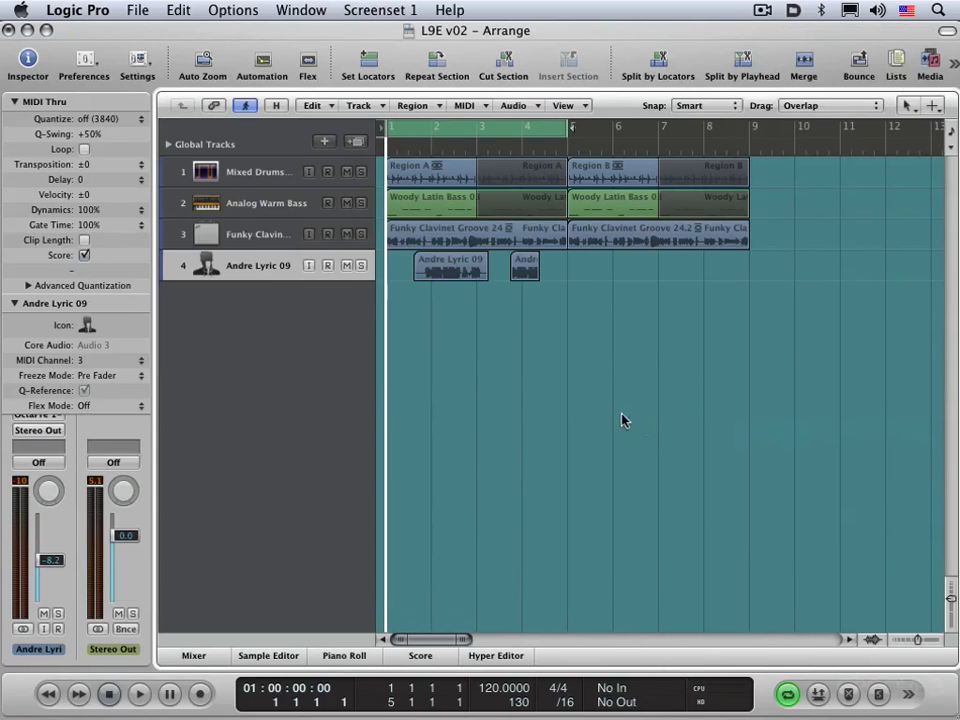
# Bring up the floating tool menu in the empty Arrange area and choose the Scissors Tool as the primary tool.
pyautogui.press('Escape')
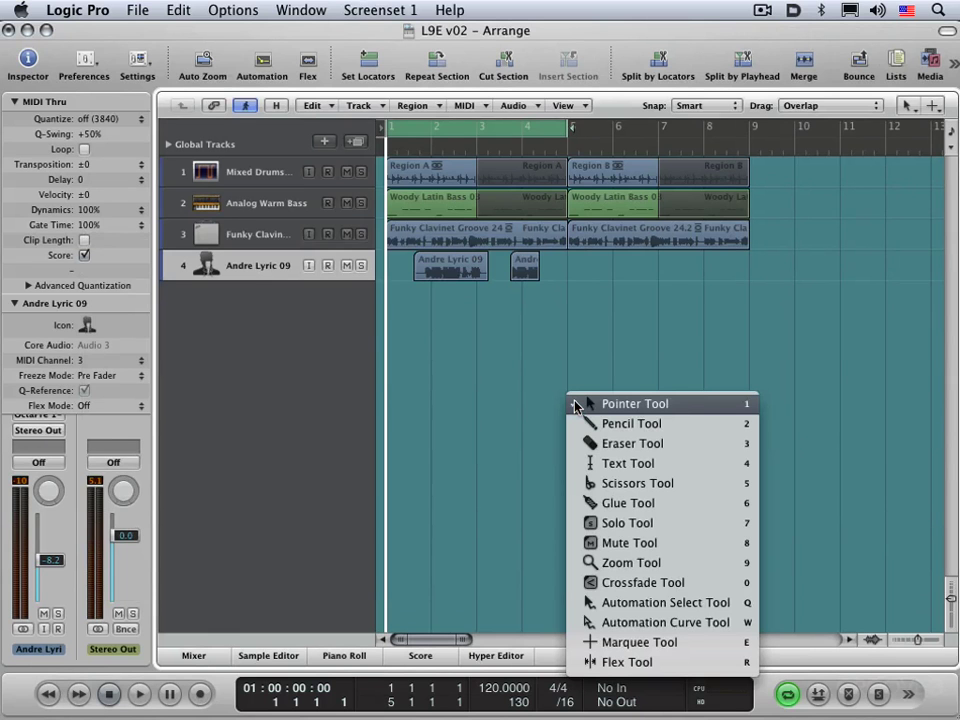
pyautogui.press('Escape')
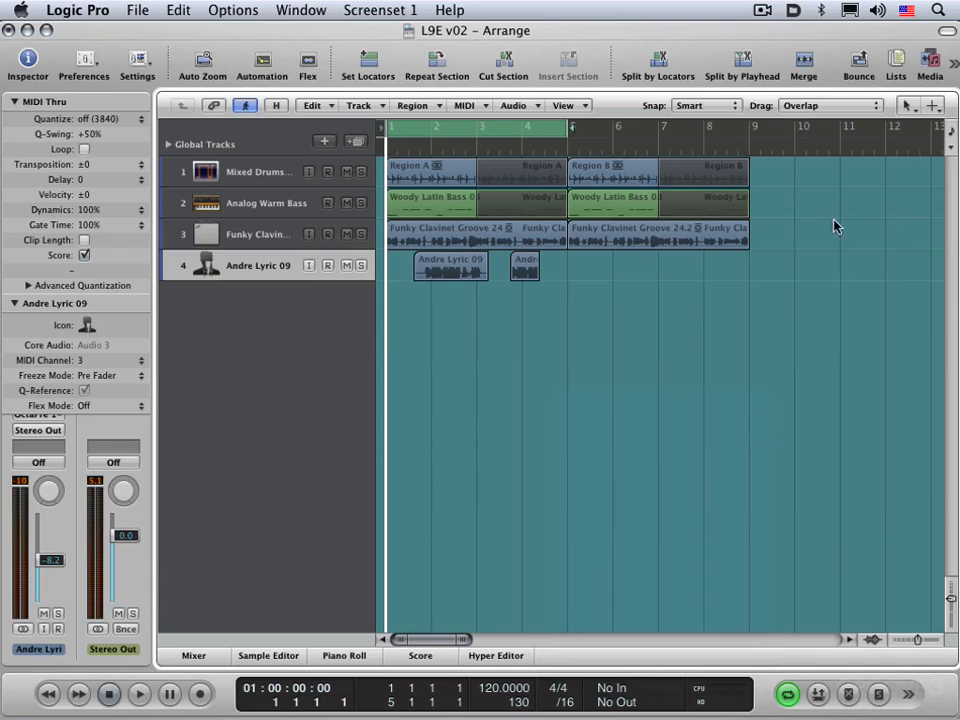
pyautogui.press('Escape')
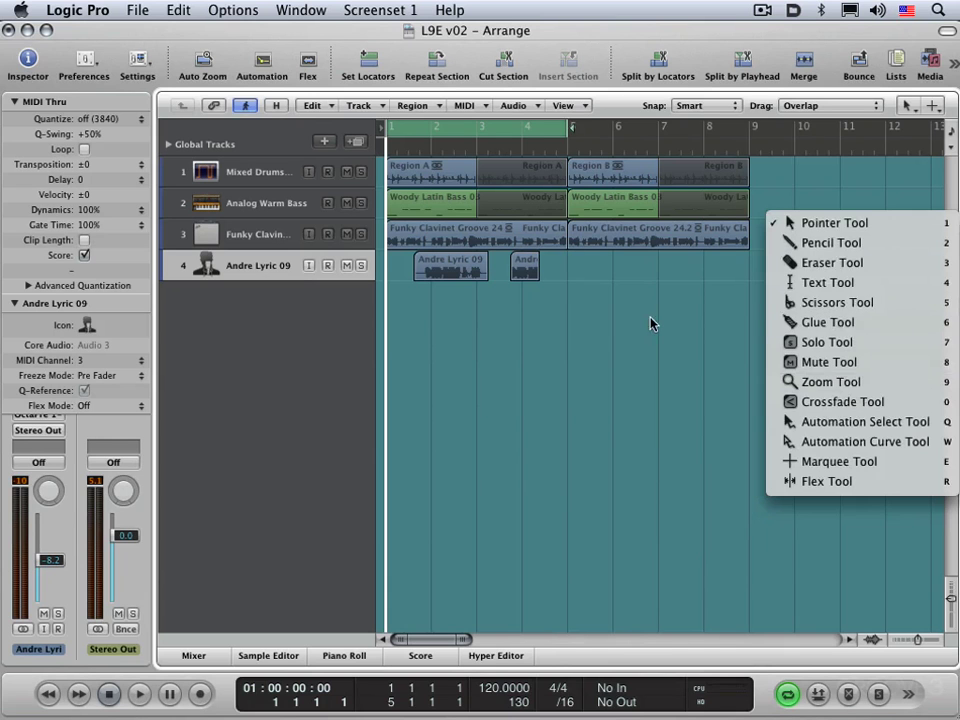
pyautogui.press('Escape')
pyautogui.press('Escape')
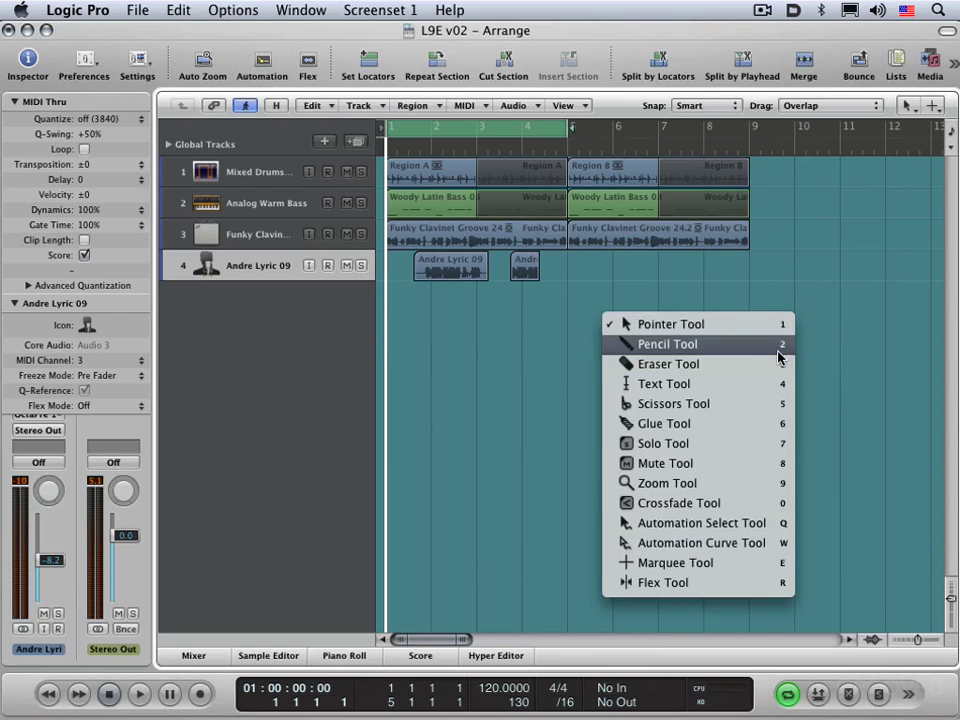
pyautogui.click(685, 321)
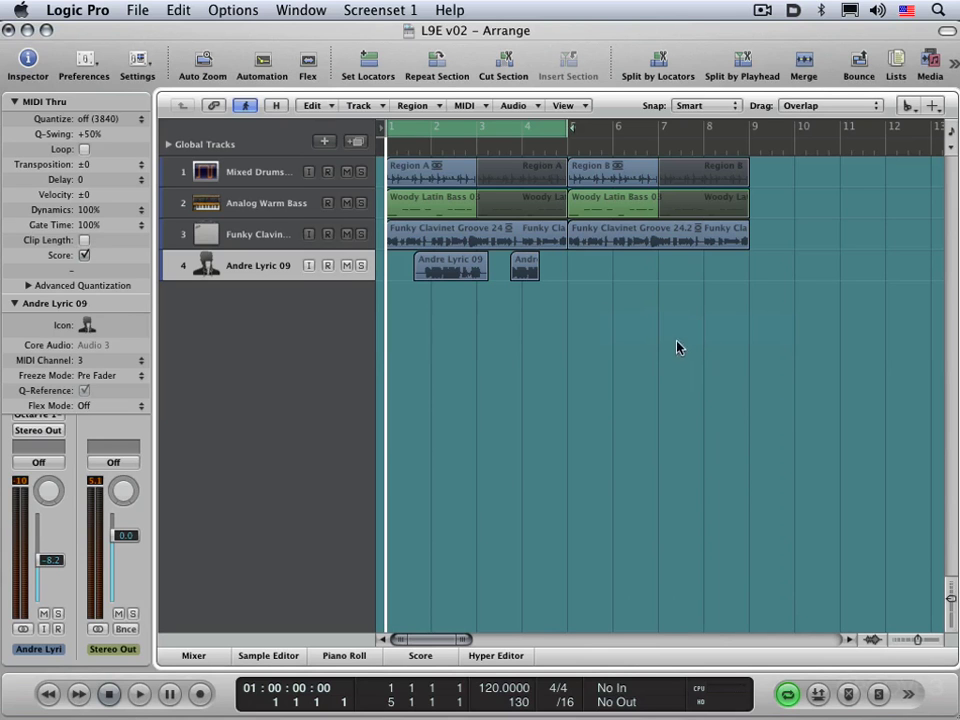
# Assign the Zoom Tool as the primary tool and the Mute Tool as the secondary tool from the floating tool menu.
pyautogui.press('Escape')
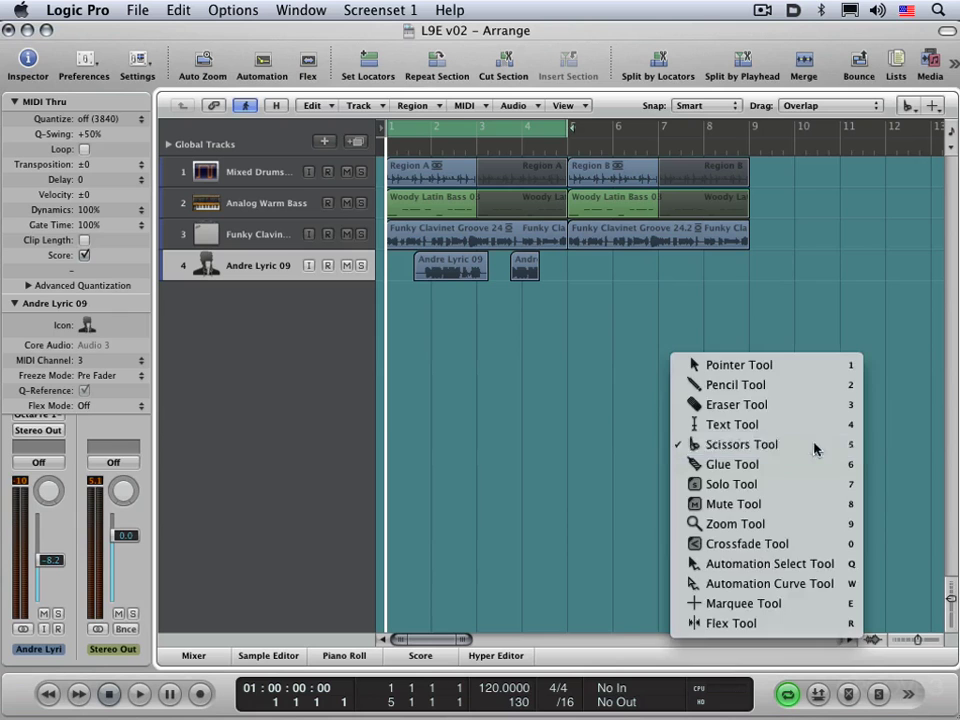
pyautogui.press('9')
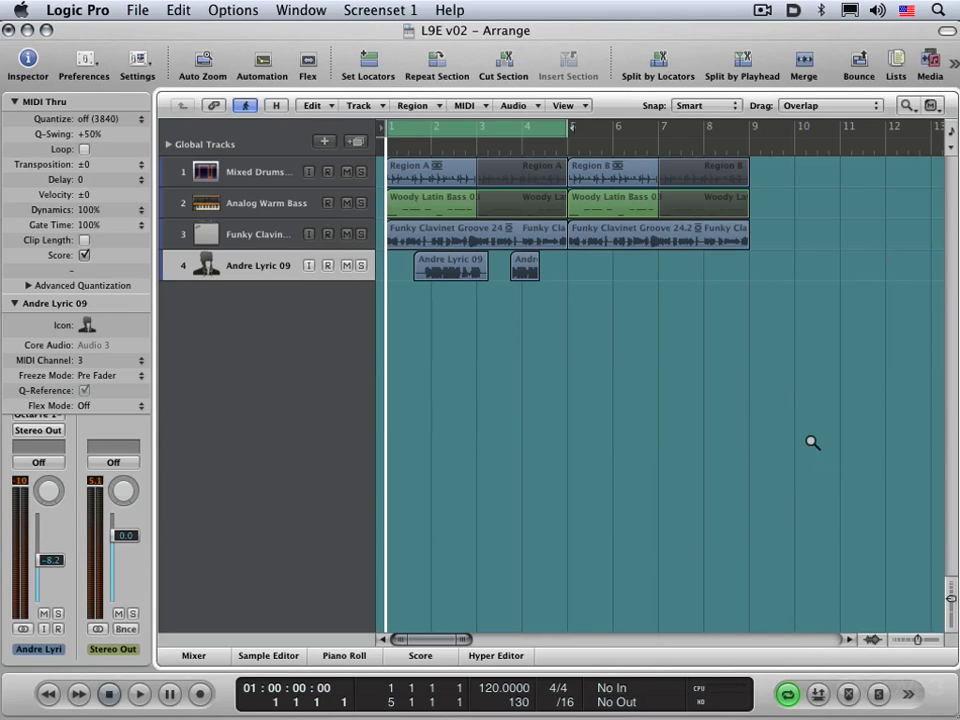
# Switch the primary tool to the Pencil Tool and back to the Pointer Tool from the floating tool menu.
pyautogui.press('Escape')
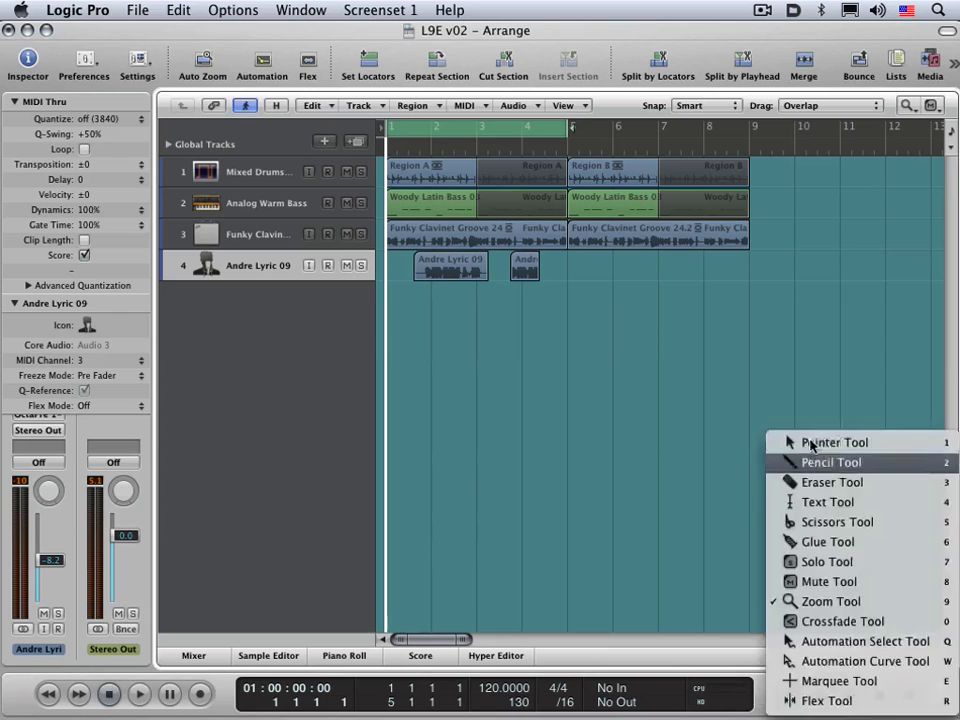
pyautogui.press('2')
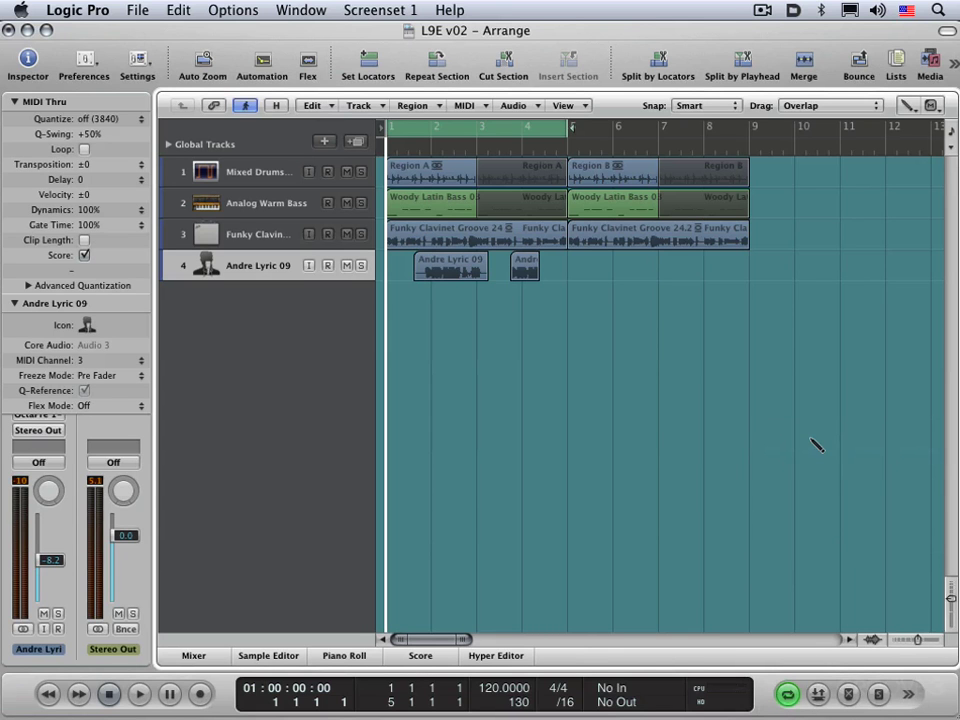
pyautogui.press('Escape')
pyautogui.press('1')
pyautogui.press('Escape')
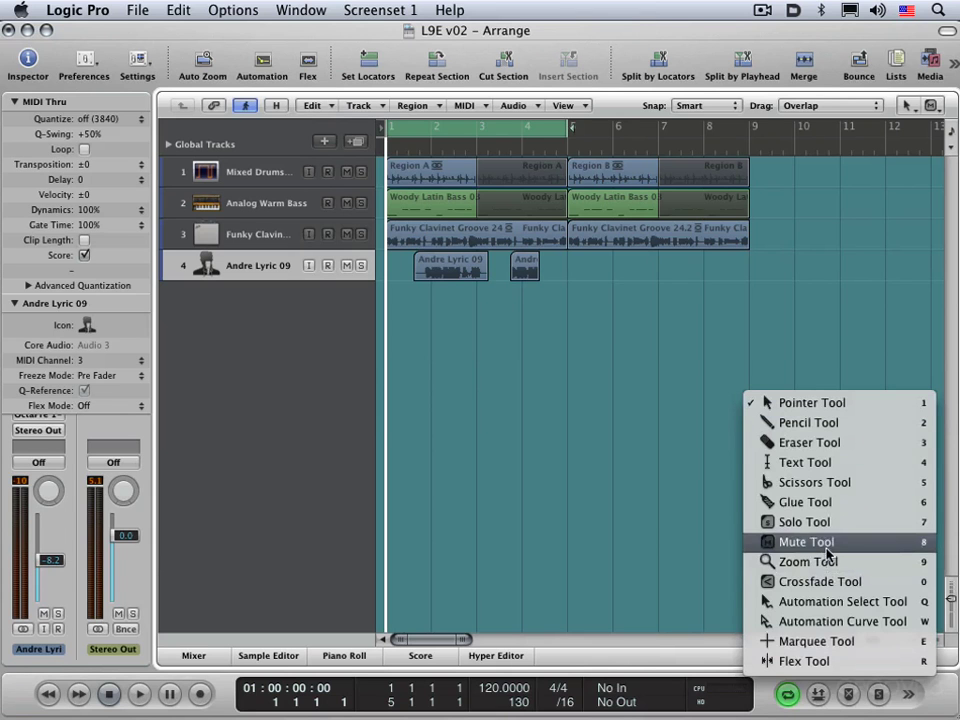
pyautogui.press('Escape')
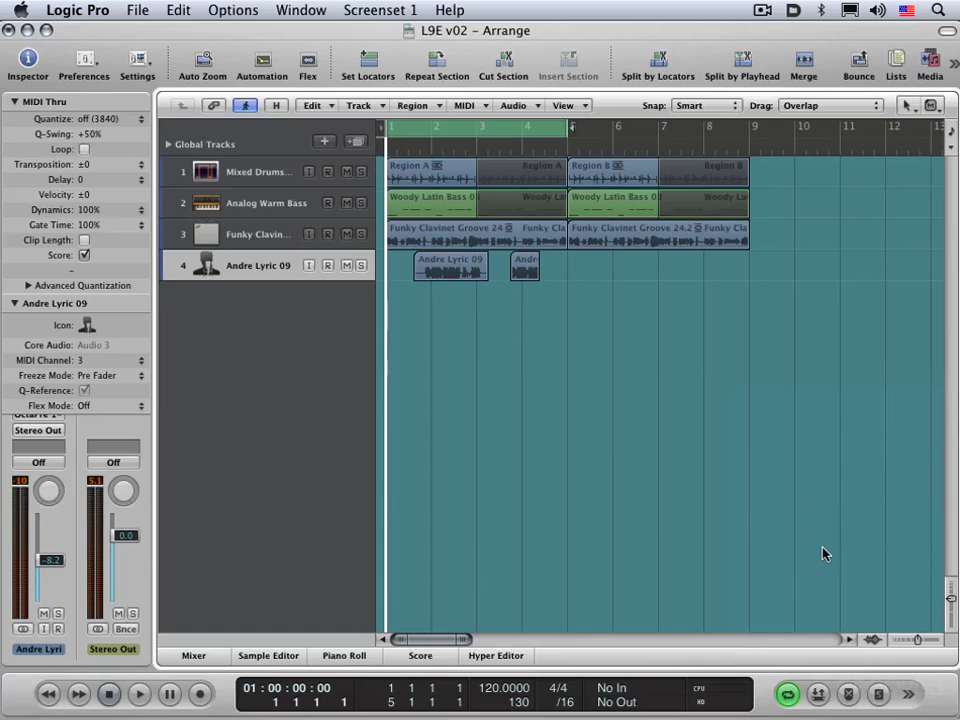
# Assign the Marquee Tool as the secondary tool from the floating tool menu in the empty Arrange area.
pyautogui.moveTo(958, 1)
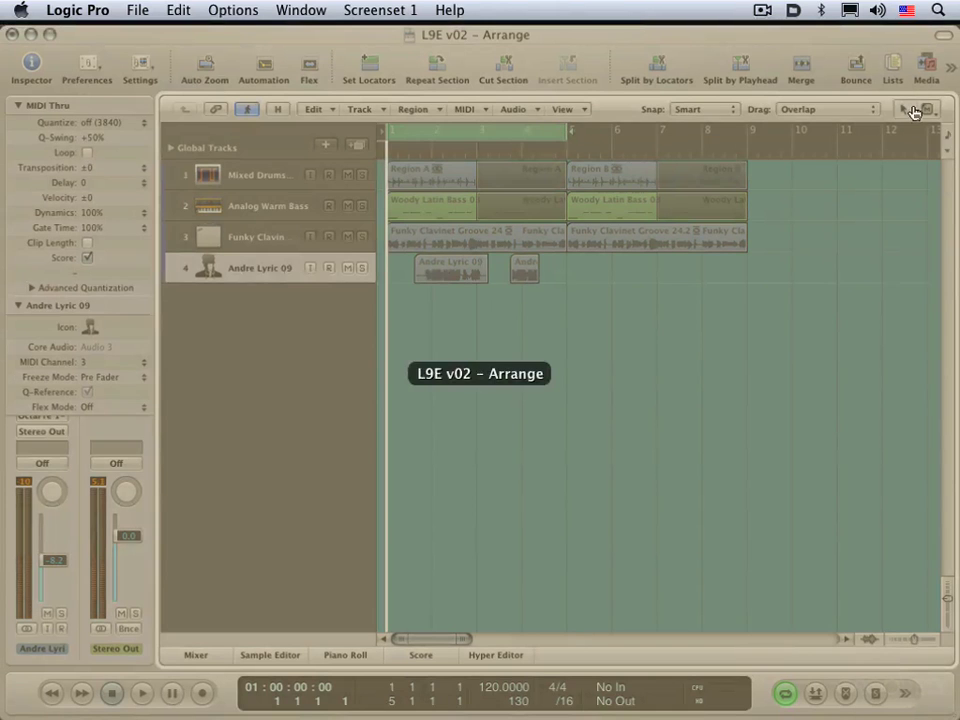
pyautogui.click(915, 108)
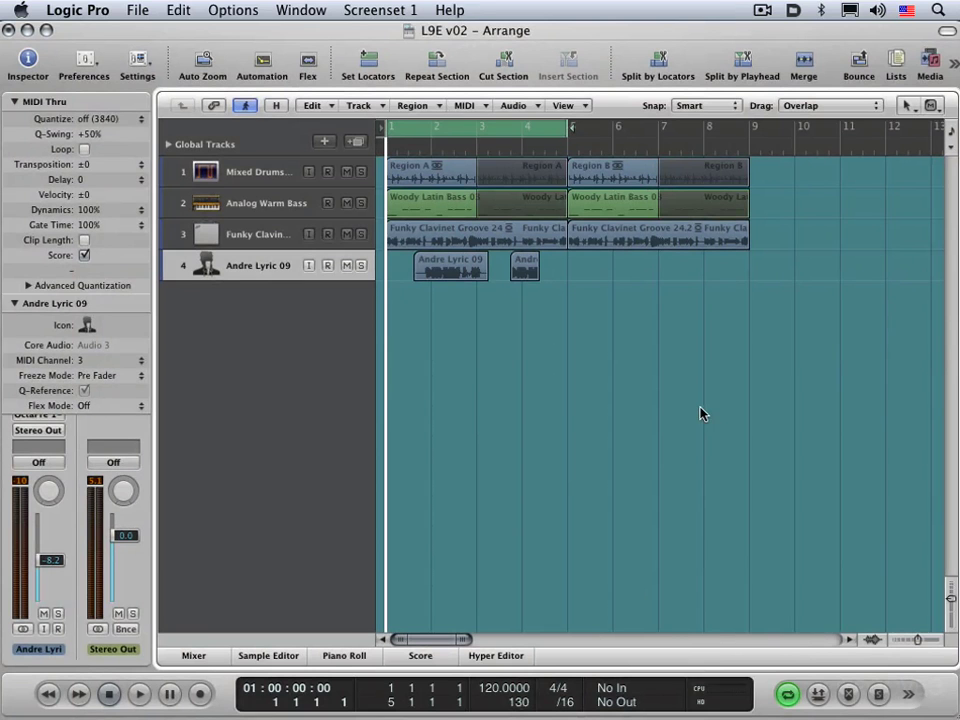
pyautogui.press('Escape')
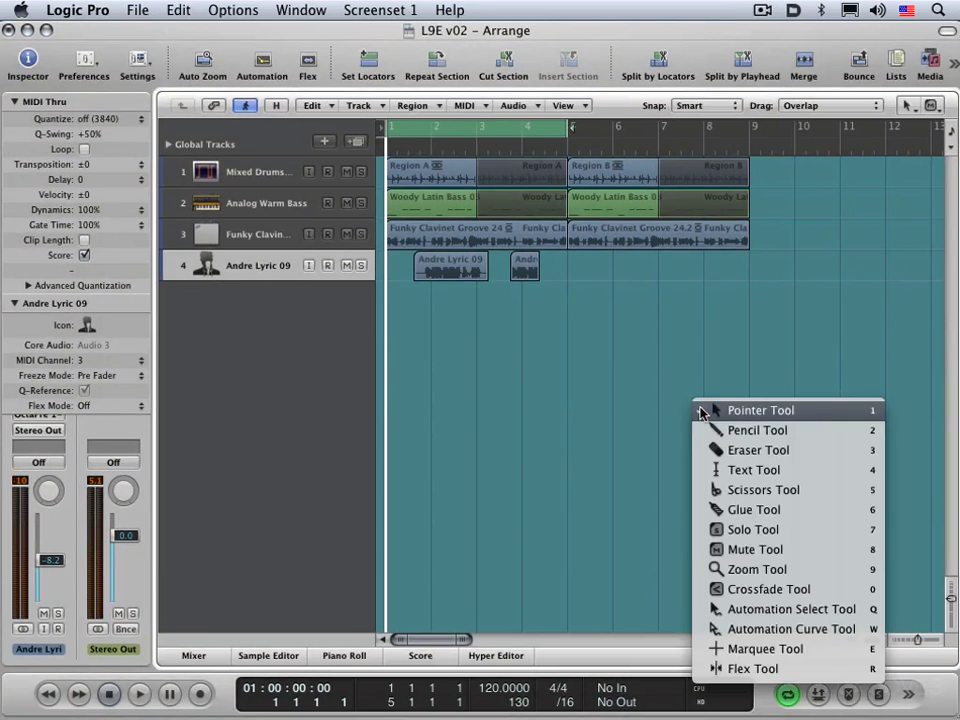
pyautogui.click(779, 649)
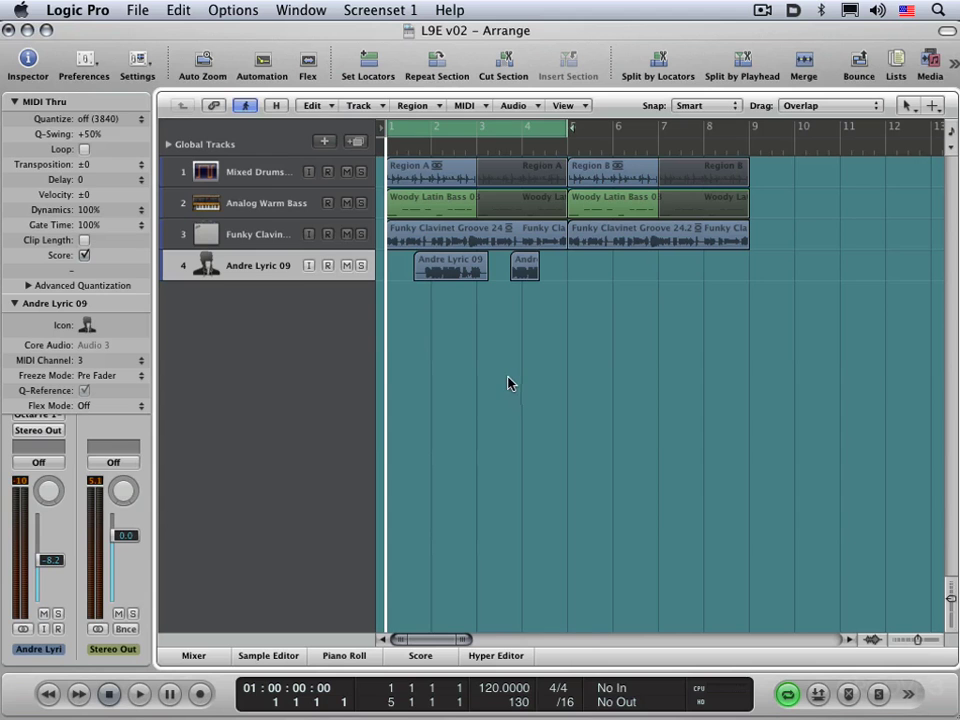
# Check the General Editing preferences, turn Marquee Tool Click Zones off and on again, and close the Preferences.
pyautogui.click(78, 9)
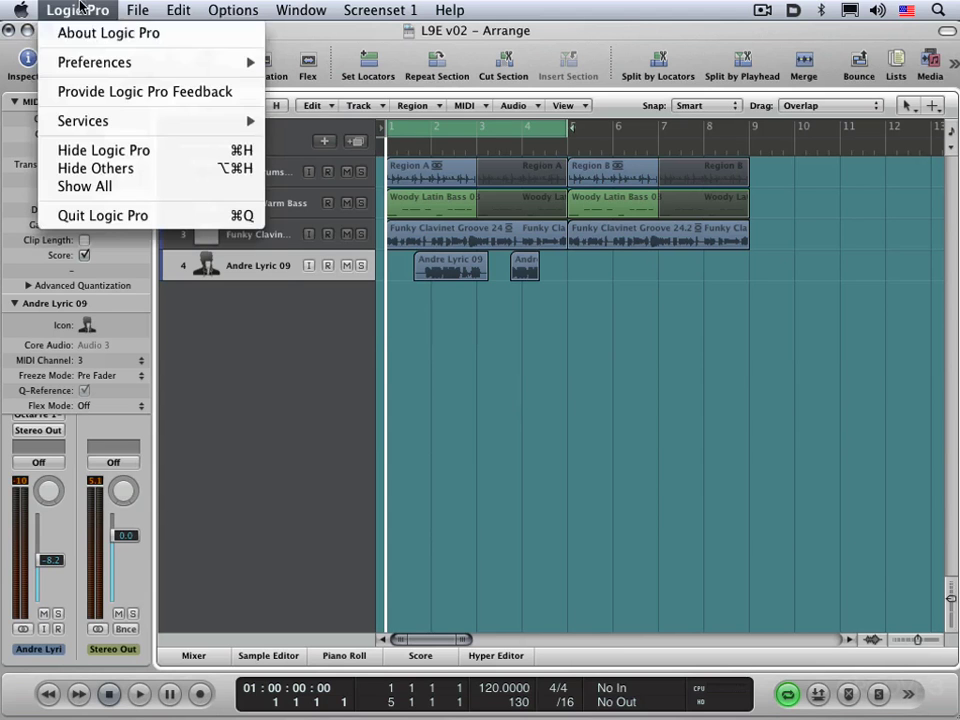
pyautogui.moveTo(96, 62)
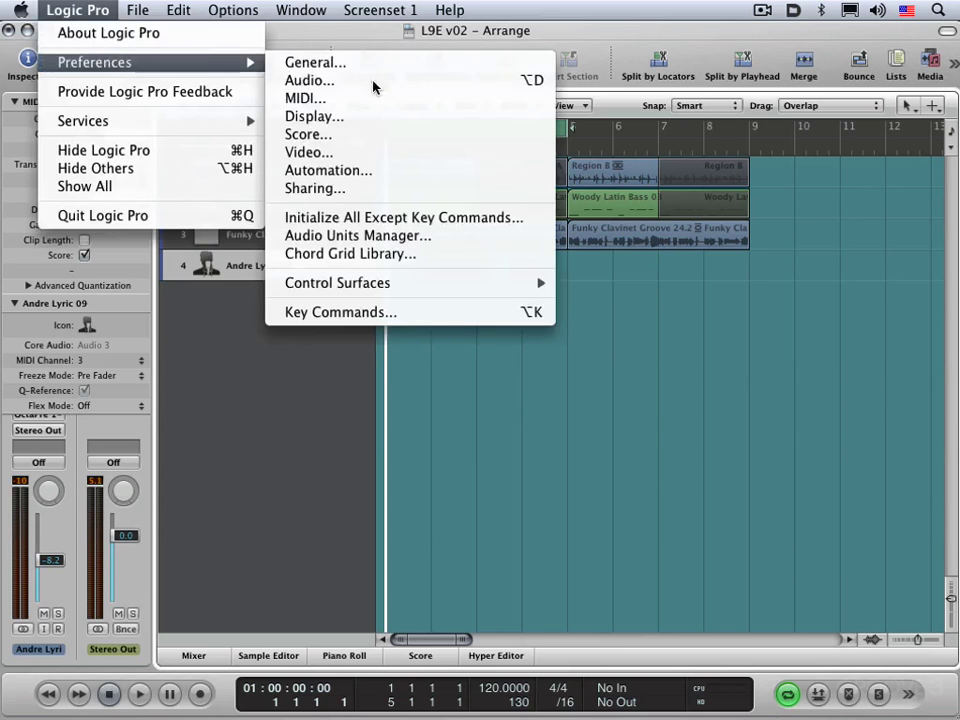
pyautogui.click(448, 64)
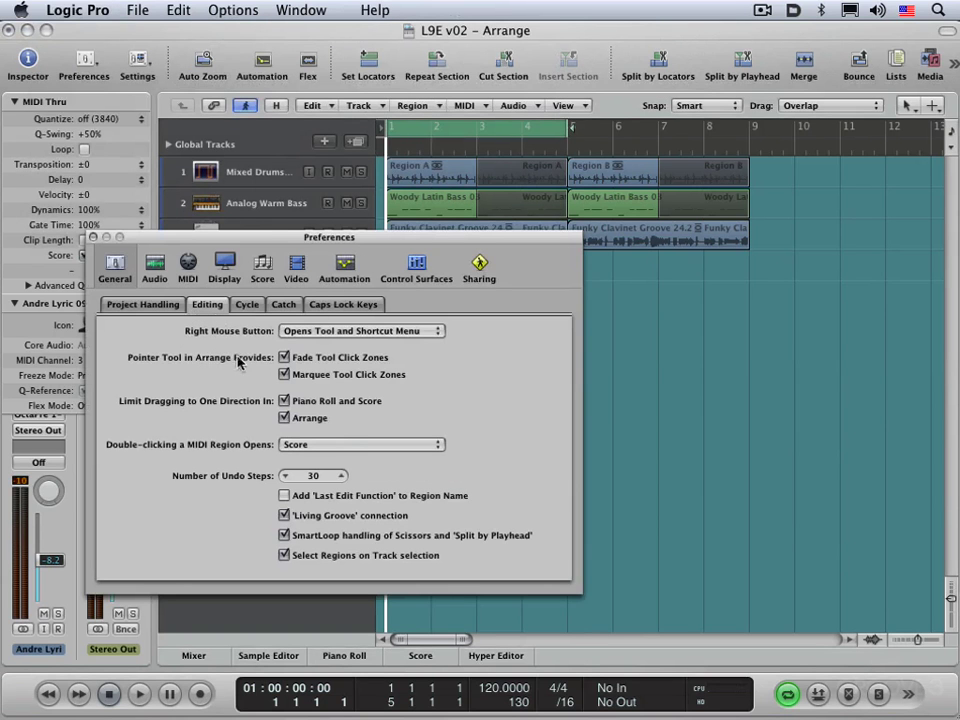
pyautogui.click(285, 375)
pyautogui.click(285, 375)
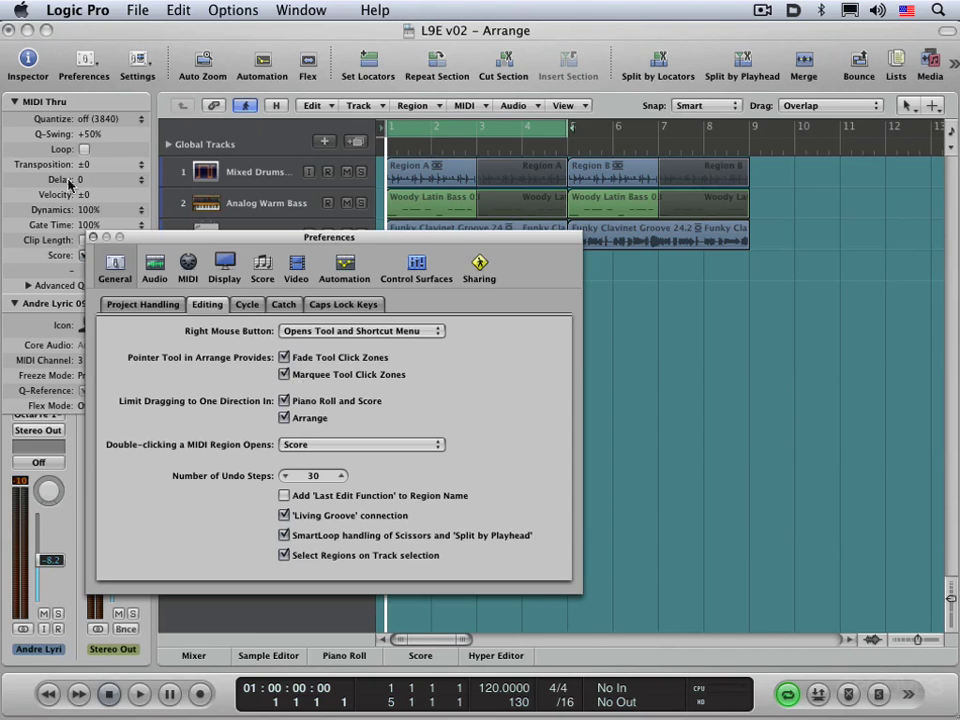
pyautogui.click(95, 238)
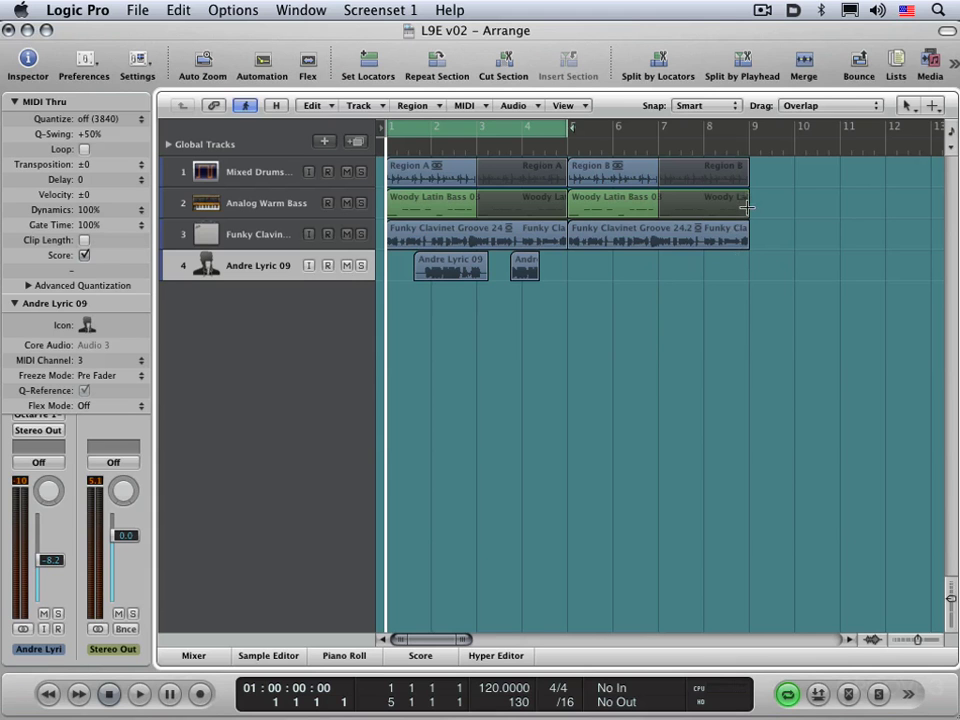
# Select the Funky Clavinet Groove 24.2 region near its end and look over the primary and secondary tool lists.
pyautogui.moveTo(749, 227)
pyautogui.mouseDown()
pyautogui.moveTo(730, 248)
pyautogui.moveTo(748, 249)
pyautogui.mouseUp()
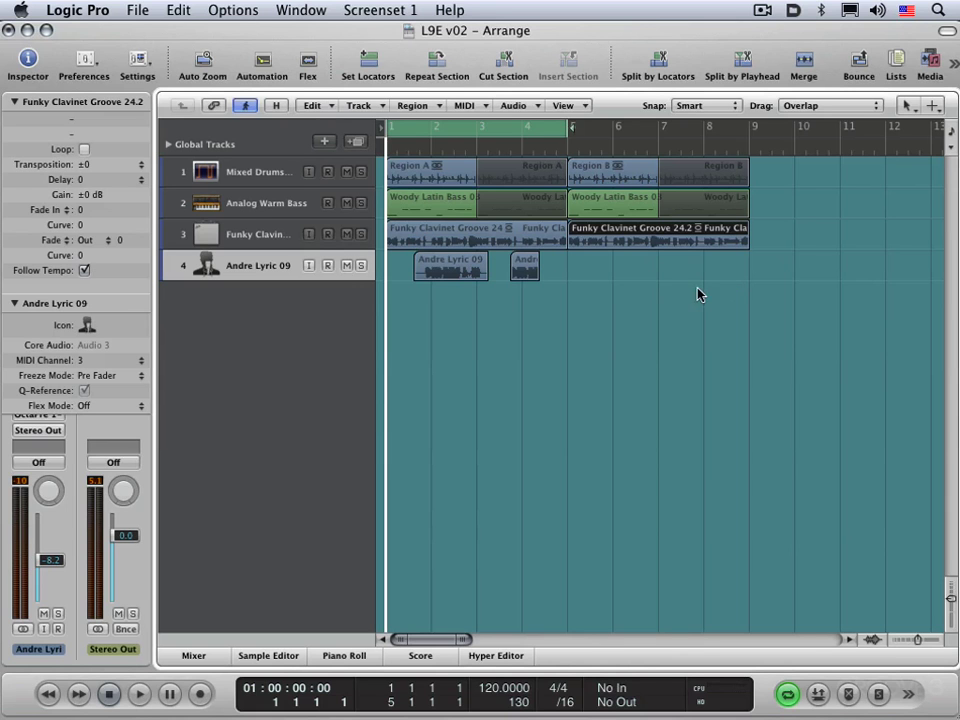
pyautogui.click(911, 107)
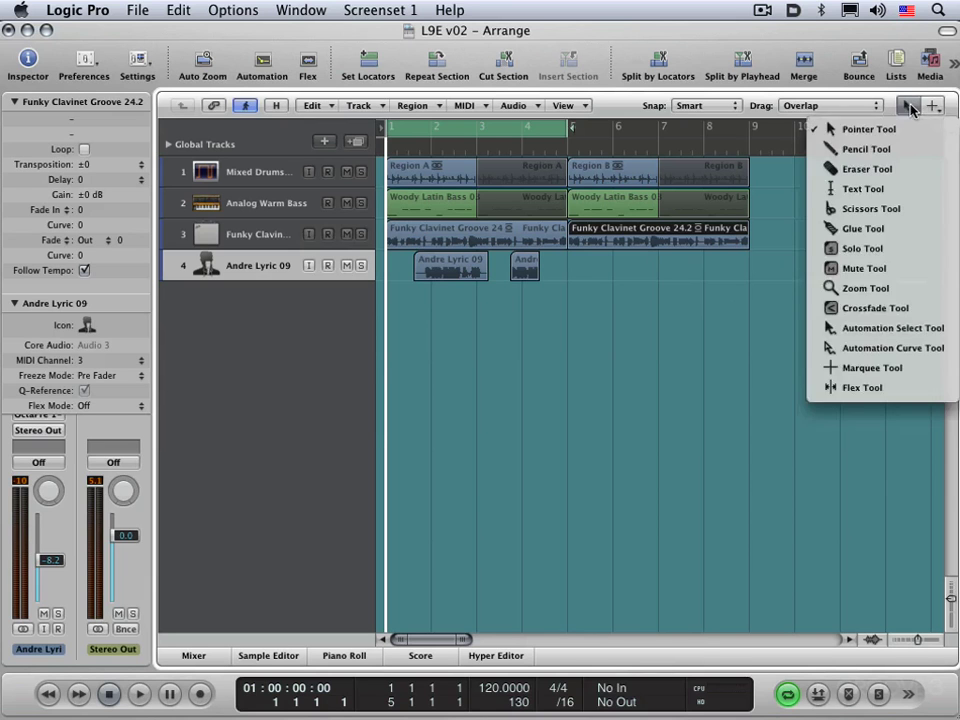
pyautogui.click(912, 109)
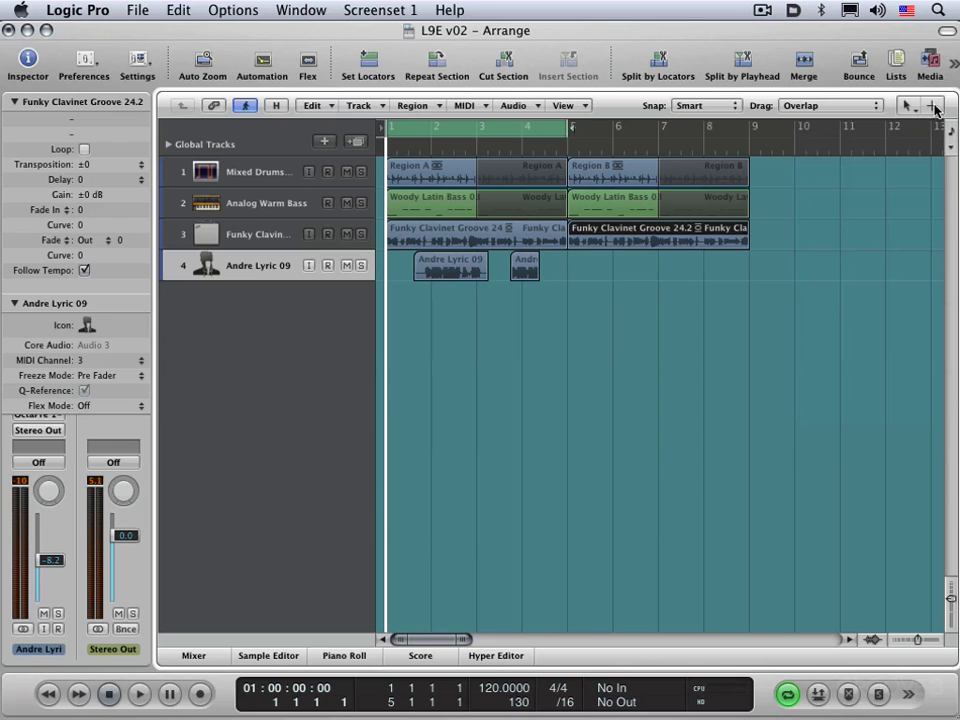
pyautogui.click(933, 107)
pyautogui.click(935, 110)
# Bring up the floating tool menu at two spots in the empty Arrange area and dismiss it without choosing a tool.
pyautogui.press('Escape')
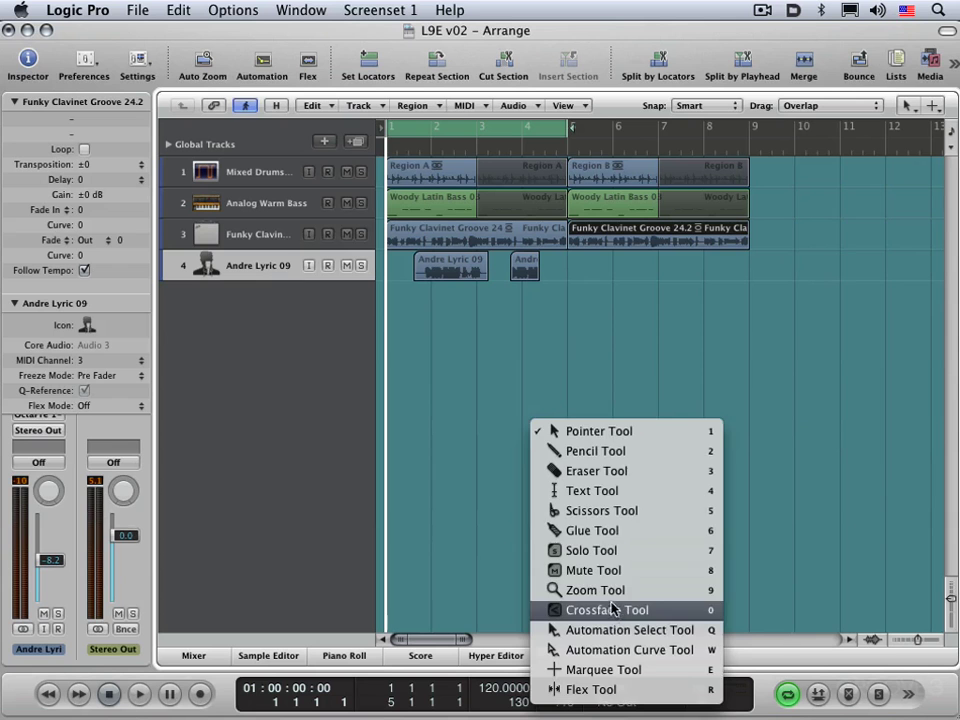
pyautogui.press('Escape')
pyautogui.press('Escape')
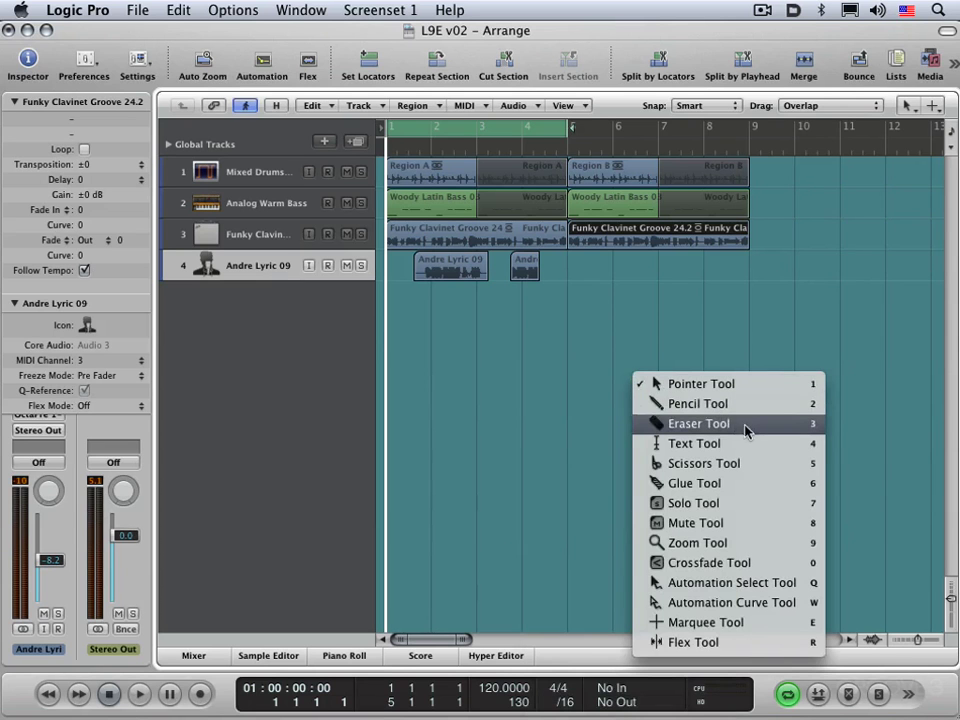
pyautogui.press('Escape')
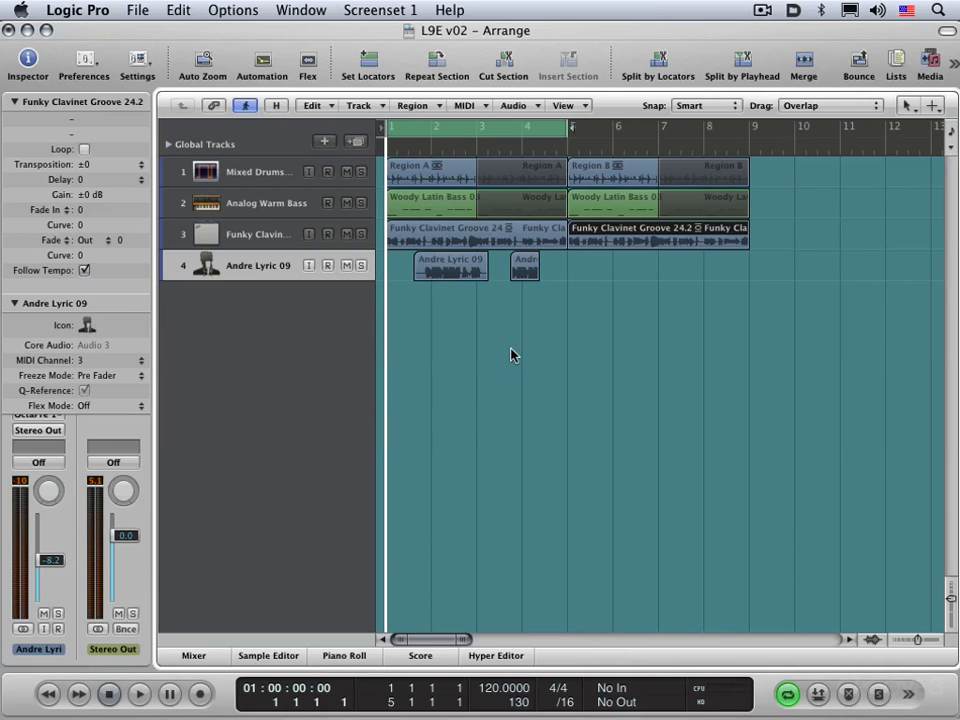
# Review the Right Mouse Button options in the General Editing preferences without choosing a different one.
pyautogui.click(82, 11)
pyautogui.moveTo(95, 62)
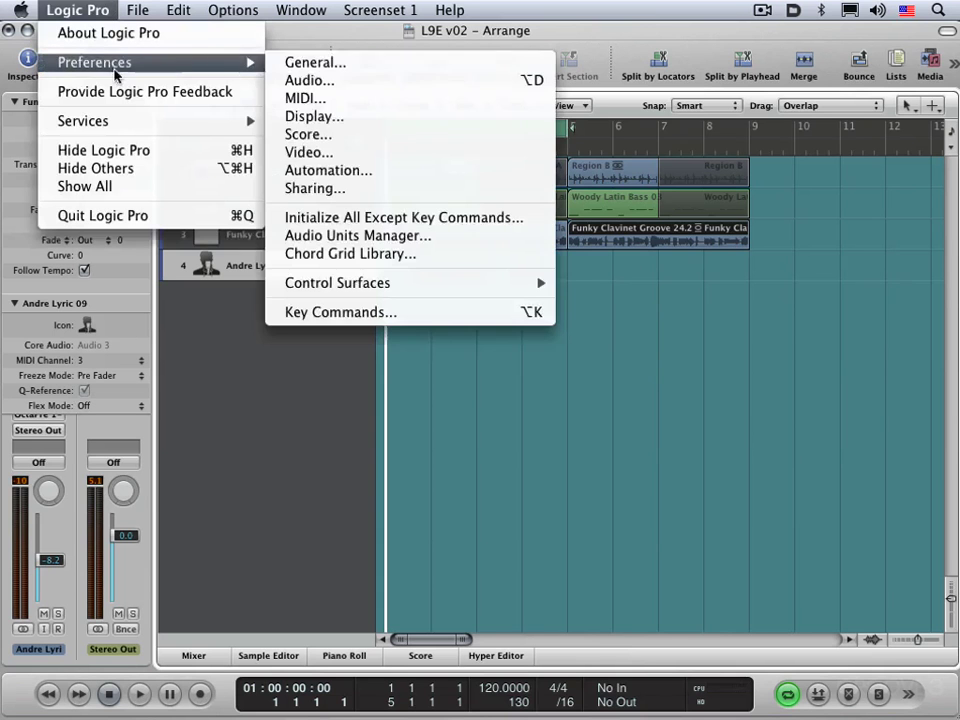
pyautogui.click(399, 60)
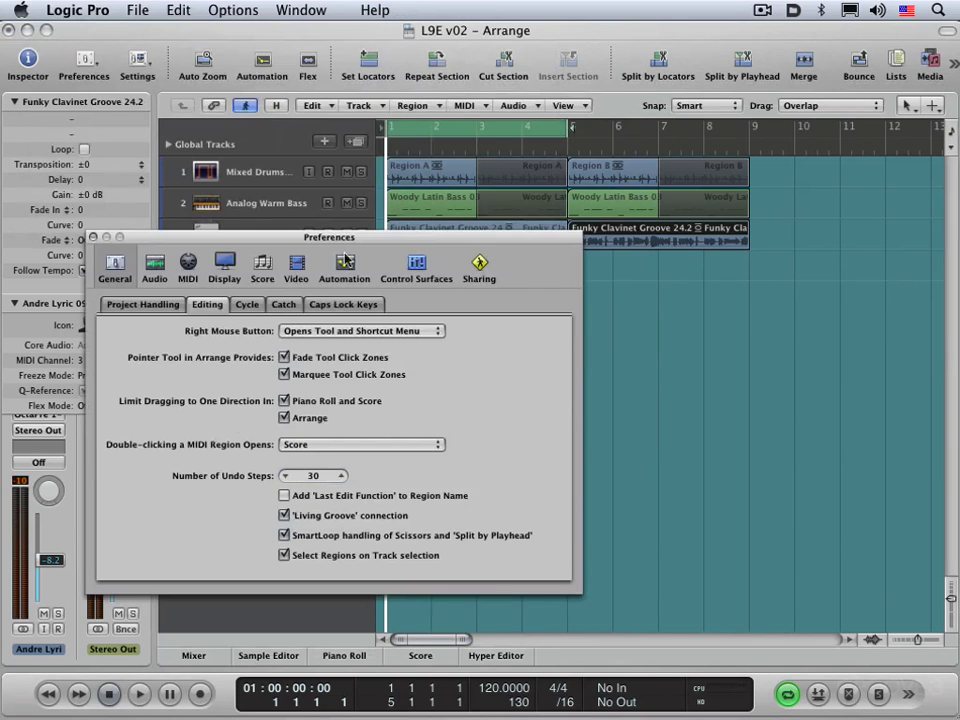
pyautogui.click(387, 338)
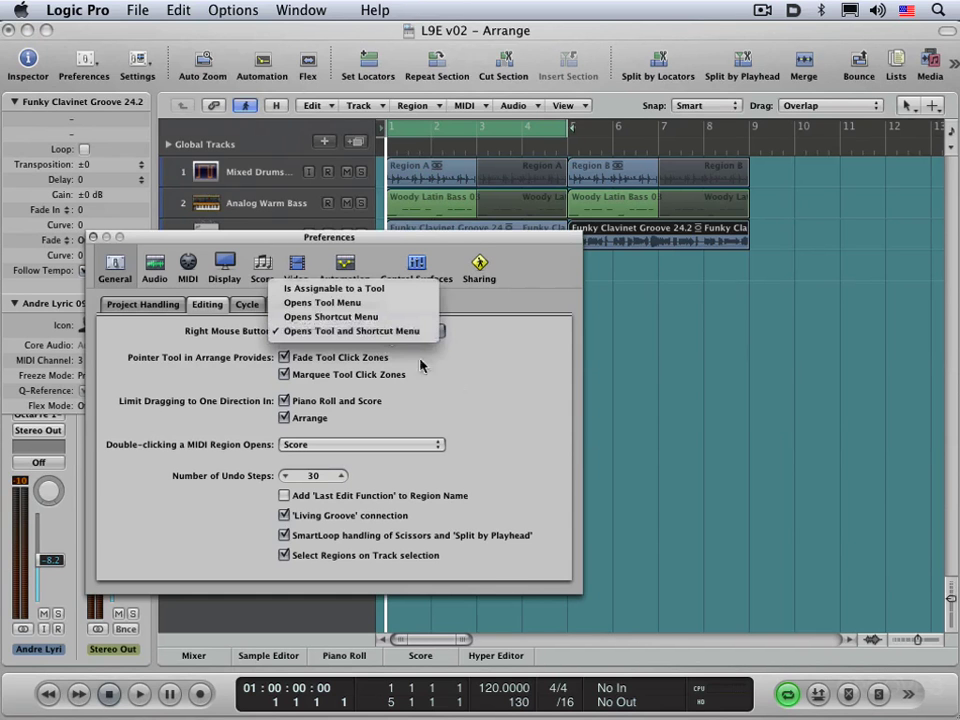
pyautogui.click(472, 398)
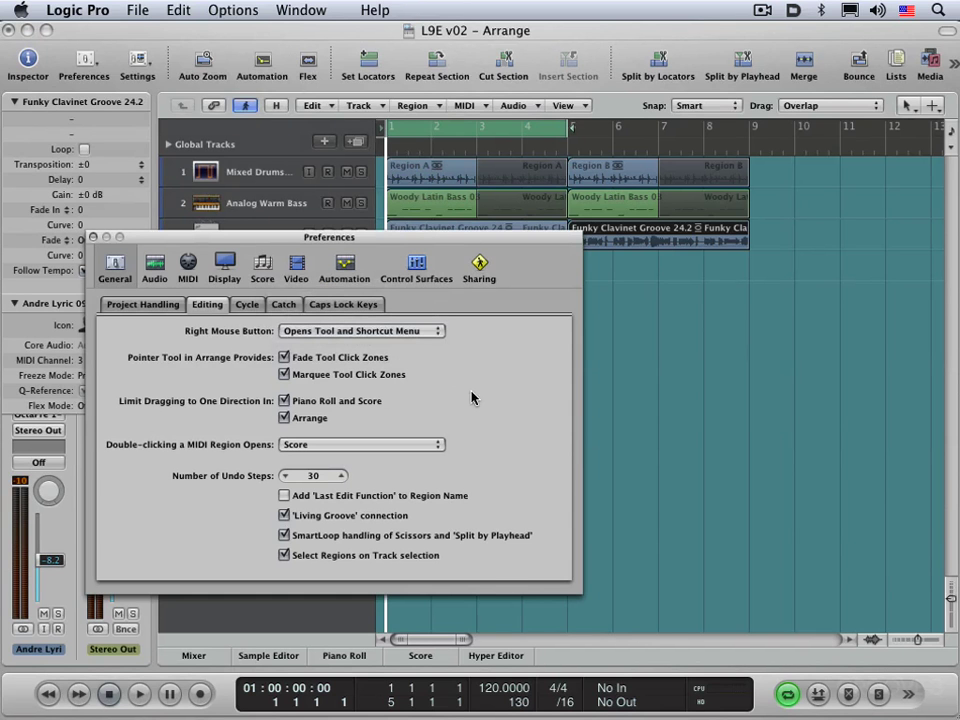